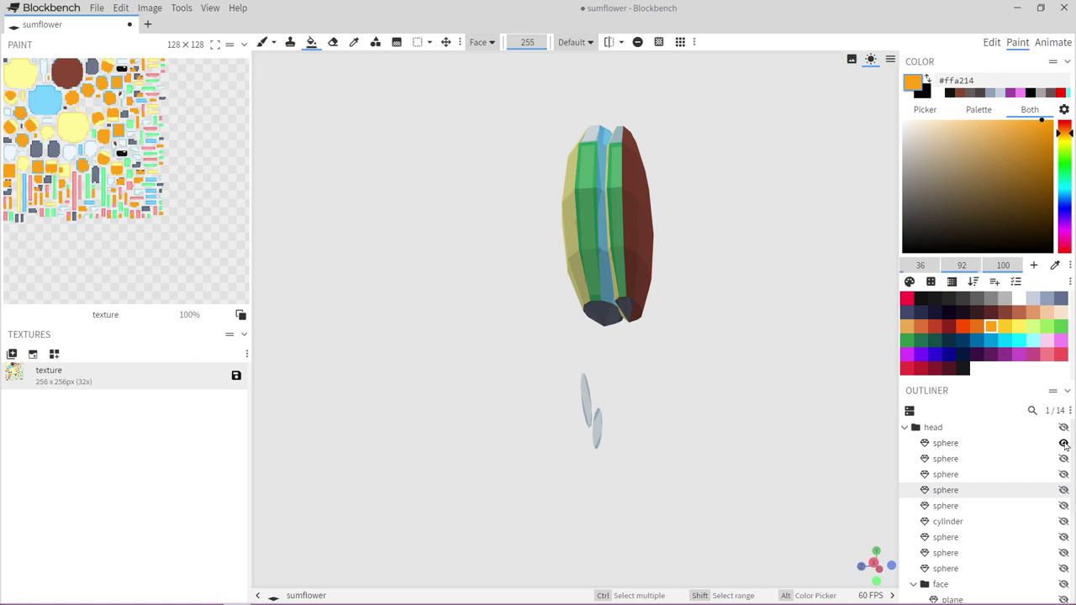
Sample the brown #8a4836 from the front disc of the head and fill its unpainted upper and side rim faces
scroll(617, 459, down, 3)
scroll(617, 459, up, 3)
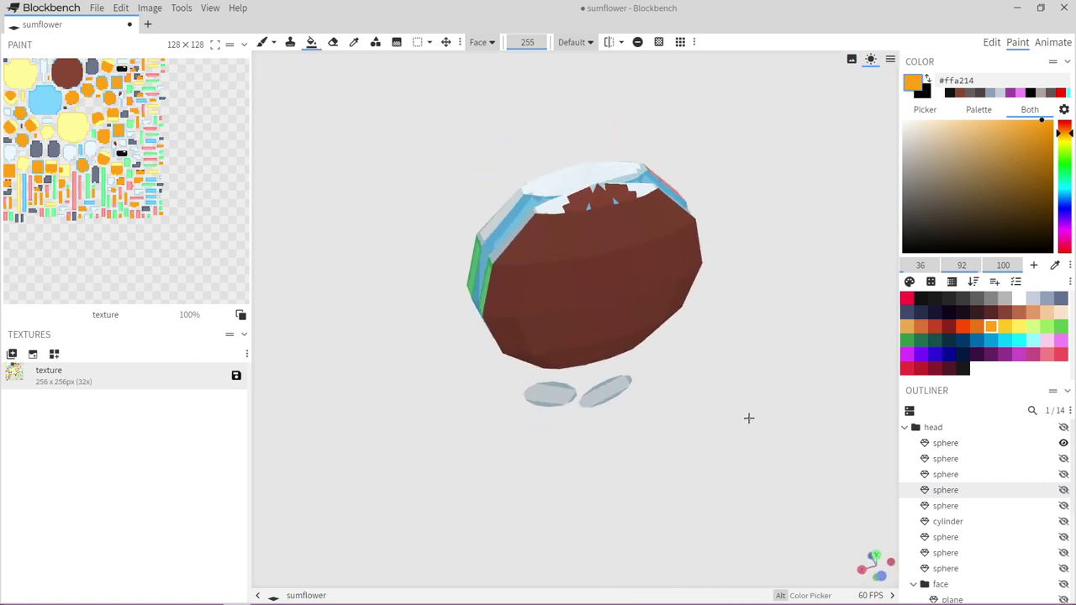
click(354, 43)
click(577, 252)
scroll(576, 252, up, 4)
scroll(577, 252, down, 2)
click(311, 42)
click(525, 121)
mouse_move(744, 405)
mouse_down()
mouse_move(694, 409)
mouse_move(593, 358)
mouse_up()
click(511, 340)
click(531, 285)
click(533, 193)
click(521, 105)
Fill the front disc's remaining side and inner rim faces with brown #8a4836
drag(647, 168, 593, 187)
drag(451, 148, 459, 205)
drag(679, 174, 671, 230)
click(458, 174)
click(447, 143)
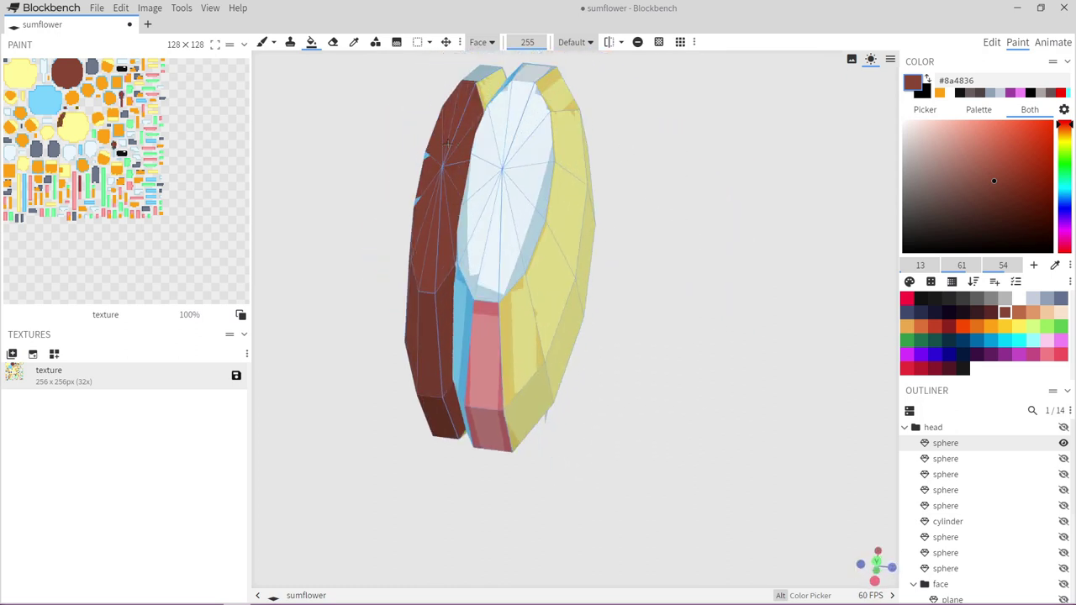
mouse_move(744, 245)
mouse_down()
mouse_move(783, 250)
mouse_move(878, 225)
mouse_up()
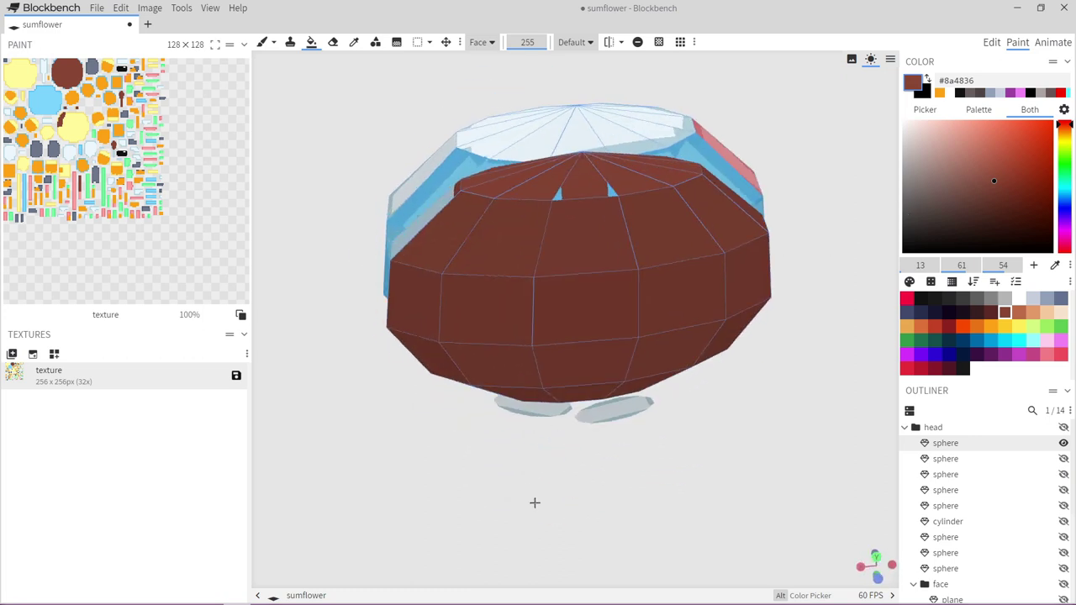
drag(529, 493, 656, 424)
mouse_move(693, 198)
mouse_down()
mouse_move(682, 120)
mouse_move(668, 343)
mouse_up()
mouse_move(710, 378)
mouse_down()
mouse_move(643, 353)
mouse_move(585, 249)
mouse_up()
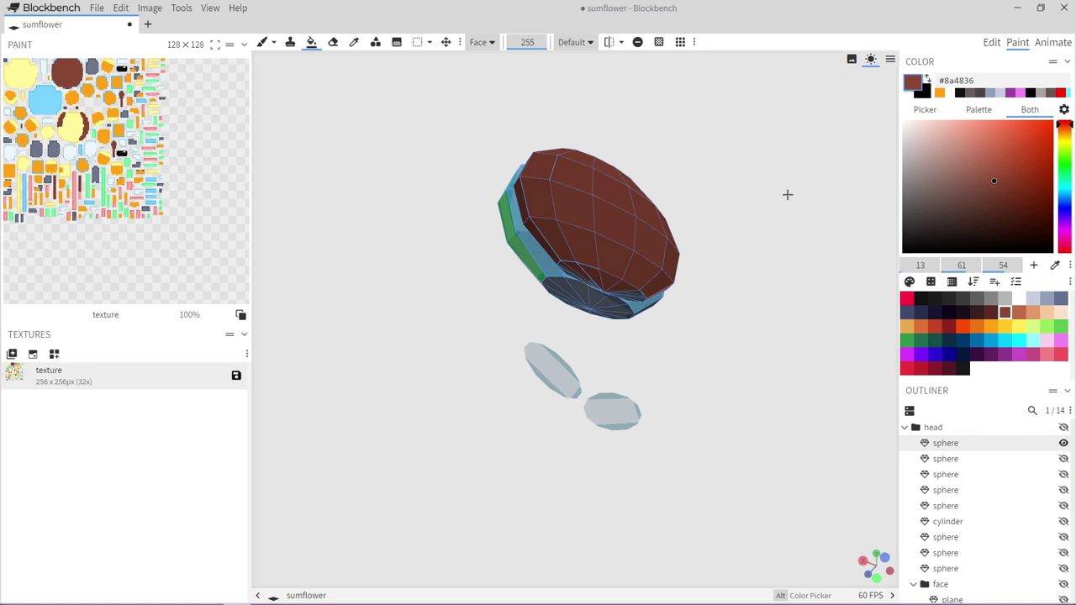
Fill both small stem leaves with green #5ac54f on their front and back sides
click(1061, 331)
mouse_move(614, 404)
mouse_down()
mouse_move(629, 410)
mouse_move(589, 412)
mouse_move(536, 359)
mouse_up()
drag(734, 380, 870, 399)
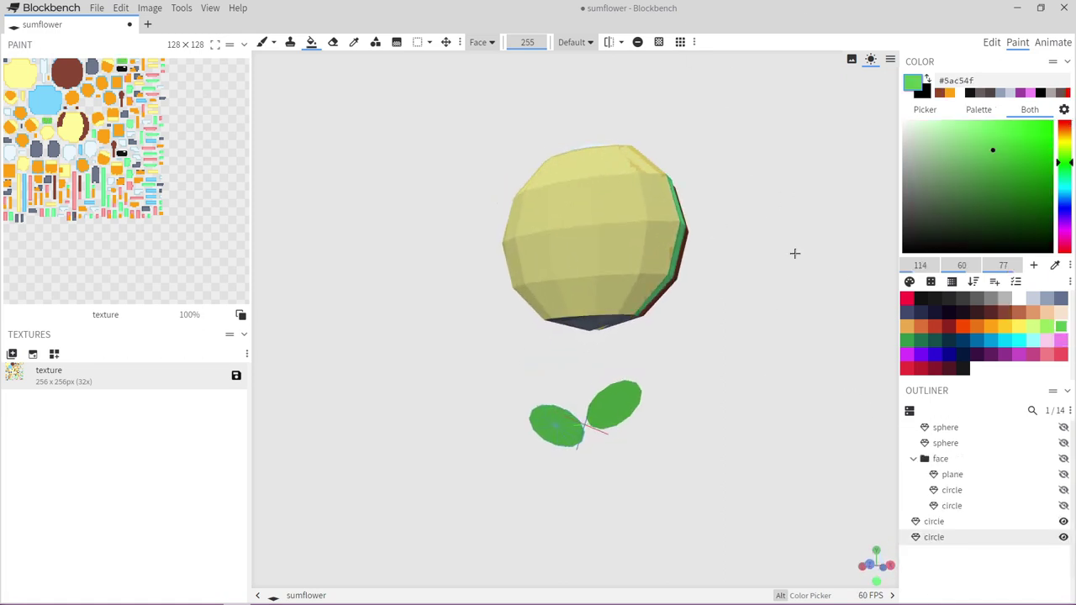
Fill the top and back faces of the head's rear disc with green #5ac54f
drag(795, 252, 777, 336)
mouse_move(668, 202)
mouse_down()
mouse_move(559, 158)
mouse_move(627, 166)
mouse_move(607, 151)
mouse_up()
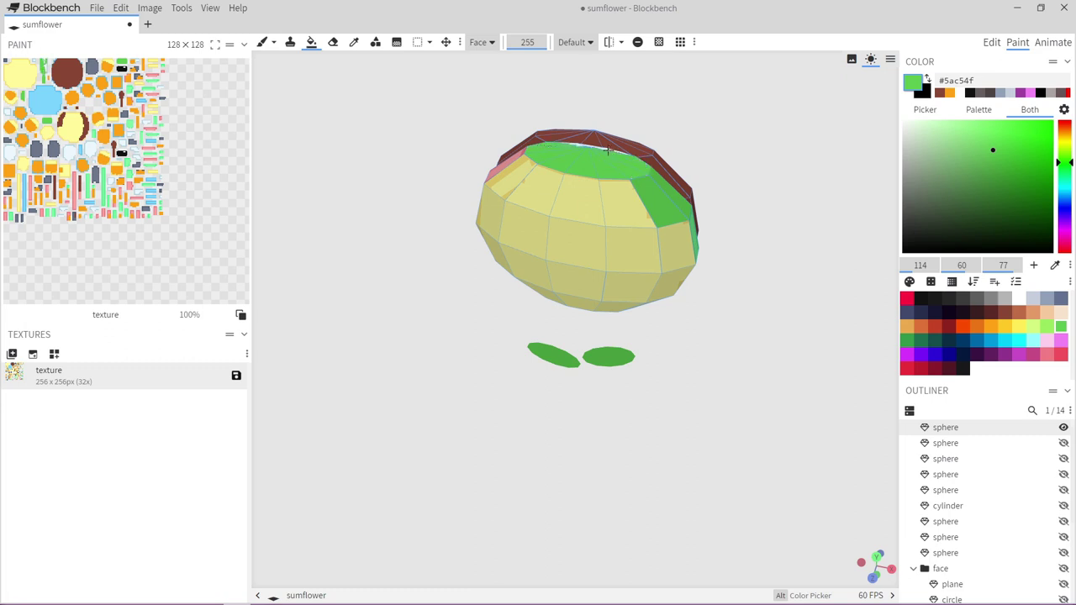
drag(764, 342, 750, 267)
mouse_move(664, 252)
mouse_down()
mouse_move(542, 224)
mouse_move(506, 245)
mouse_move(614, 160)
mouse_move(652, 208)
mouse_move(514, 291)
mouse_up()
drag(475, 337, 367, 286)
mouse_move(605, 325)
mouse_down()
mouse_move(628, 273)
mouse_move(636, 198)
mouse_up()
drag(770, 311, 696, 307)
Fill the rear disc's leftover back and lower faces with the same green
scroll(696, 307, up, 5)
mouse_move(603, 262)
mouse_down()
mouse_move(606, 279)
mouse_move(651, 209)
mouse_up()
scroll(652, 215, down, 4)
drag(814, 259, 782, 337)
mouse_move(572, 335)
mouse_down()
mouse_move(564, 202)
mouse_move(639, 83)
mouse_up()
scroll(567, 195, down, 4)
Fill the side rim and inner edge of the rear disc with green #5ac54f
mouse_move(744, 130)
mouse_down()
mouse_move(579, 176)
mouse_move(564, 139)
mouse_up()
drag(586, 231, 542, 211)
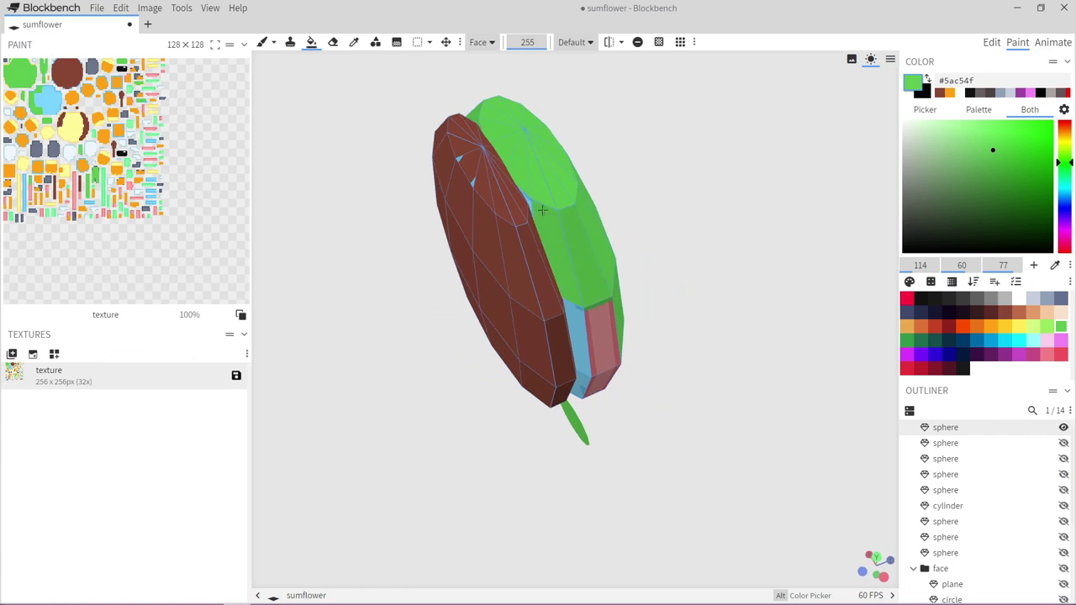
drag(798, 291, 705, 237)
mouse_move(544, 218)
mouse_down()
mouse_move(542, 177)
mouse_move(539, 294)
mouse_up()
mouse_move(651, 309)
mouse_down()
mouse_move(747, 271)
mouse_move(812, 305)
mouse_move(737, 358)
mouse_move(626, 336)
mouse_up()
scroll(538, 221, up, 6)
click(559, 221)
scroll(737, 358, down, 4)
Sample the brown #8a4836 again and fill the unpainted lower side rim faces of the front disc
click(354, 42)
click(452, 162)
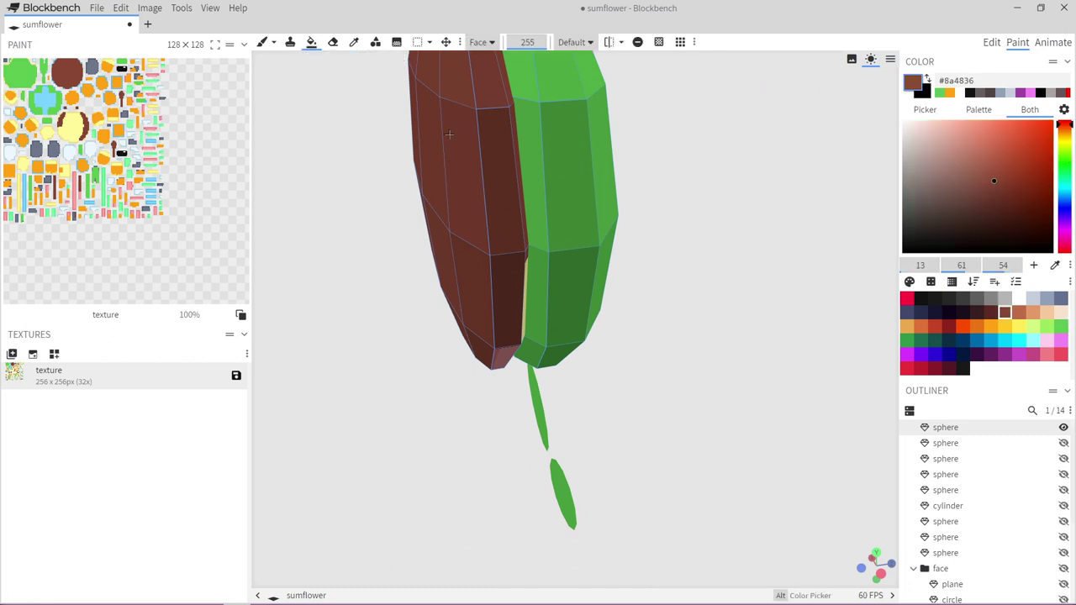
click(312, 43)
drag(367, 231, 380, 181)
click(518, 212)
click(502, 284)
click(516, 257)
click(543, 138)
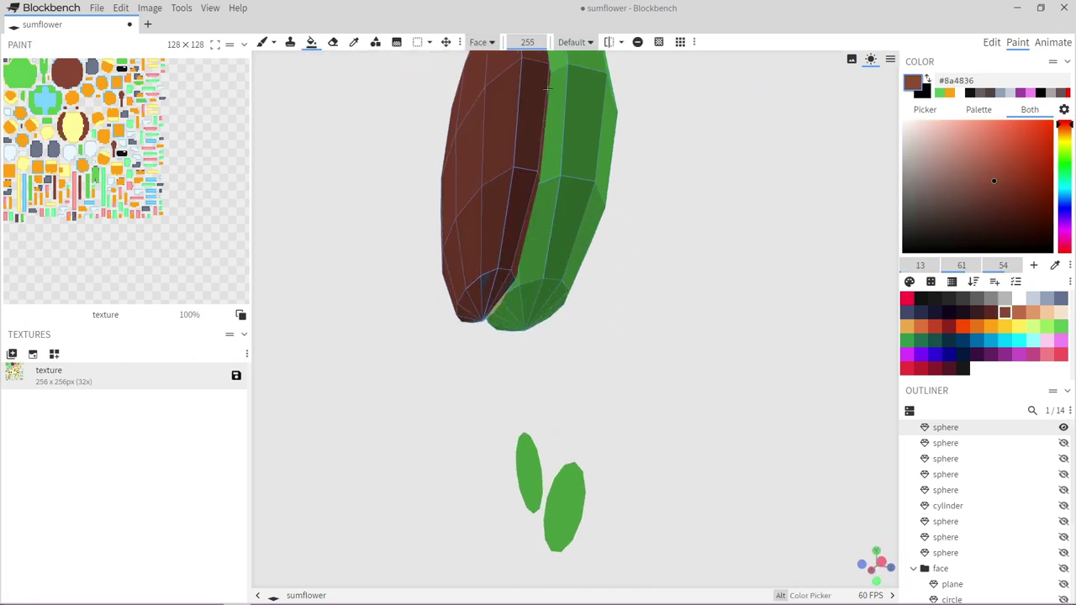
Fill the unpainted faces on the underside of the front disc with brown #8a4836
drag(723, 189, 852, 125)
scroll(731, 134, up, 6)
click(645, 145)
click(563, 128)
click(562, 127)
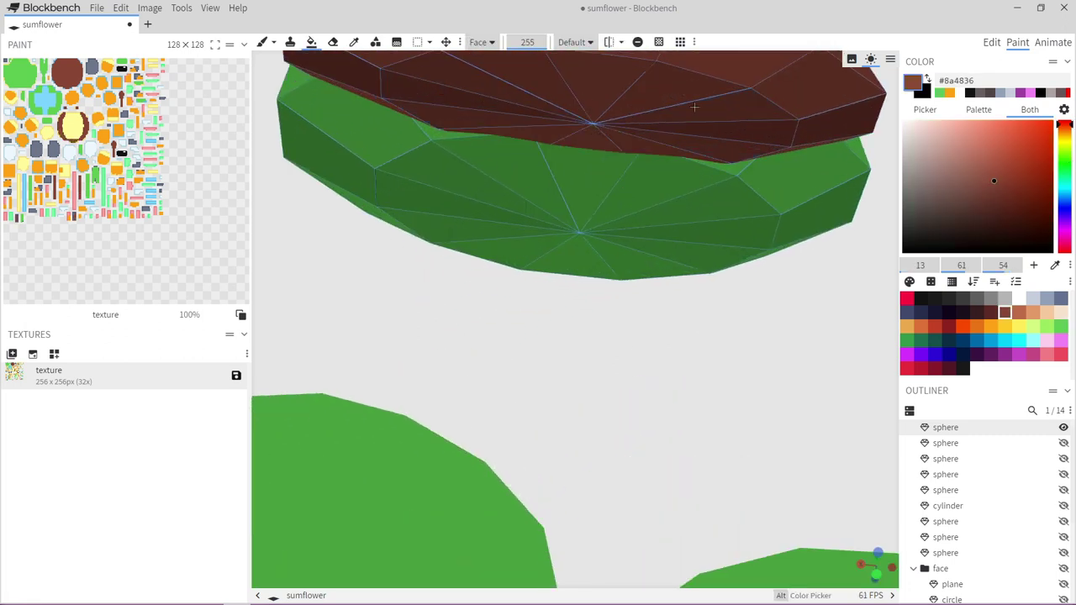
Enlarge the 2D texture view and set the fill mode to Connected Colors
scroll(509, 236, down, 4)
mouse_move(521, 353)
mouse_down()
mouse_move(639, 398)
mouse_move(646, 530)
mouse_up()
scroll(673, 435, down, 2)
scroll(672, 435, up, 5)
click(261, 42)
drag(254, 156, 827, 196)
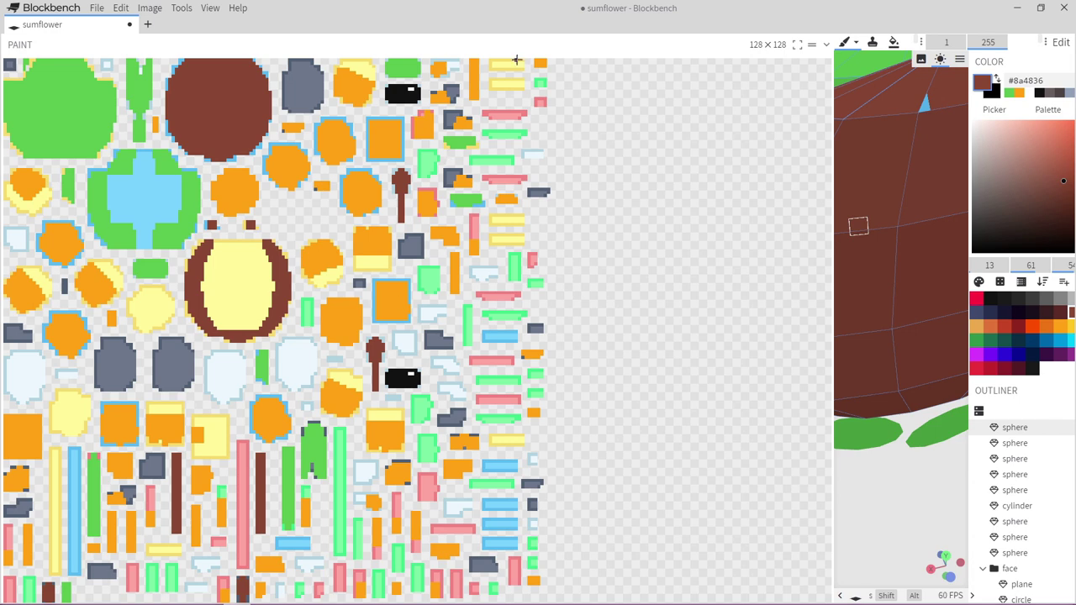
click(894, 42)
click(942, 41)
click(963, 93)
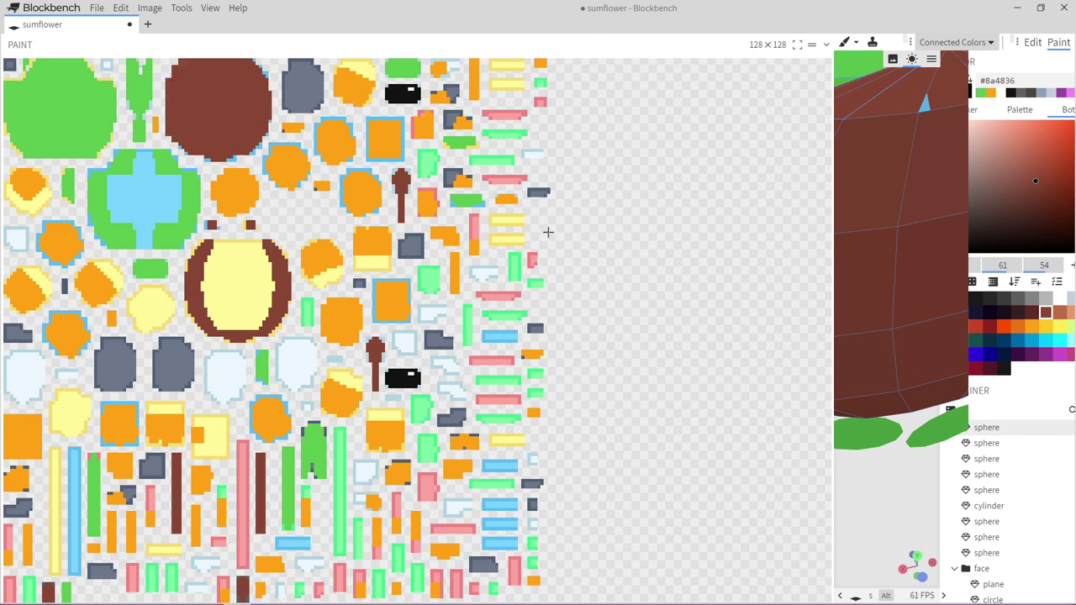
mouse_move(837, 277)
mouse_down()
mouse_move(689, 267)
mouse_move(670, 277)
mouse_up()
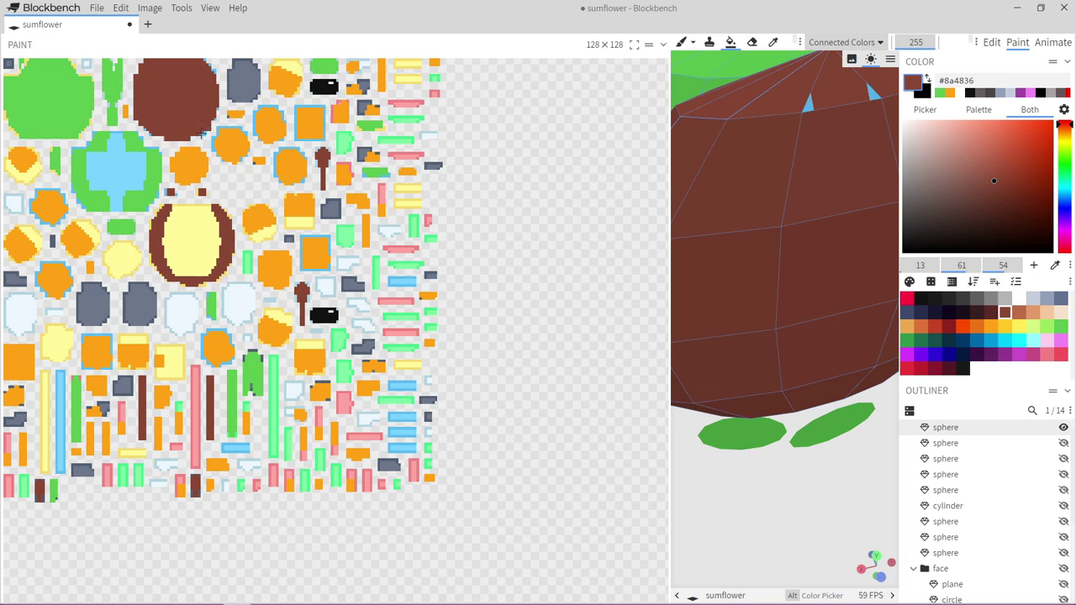
mouse_move(672, 179)
mouse_down()
mouse_move(798, 272)
mouse_move(833, 269)
mouse_up()
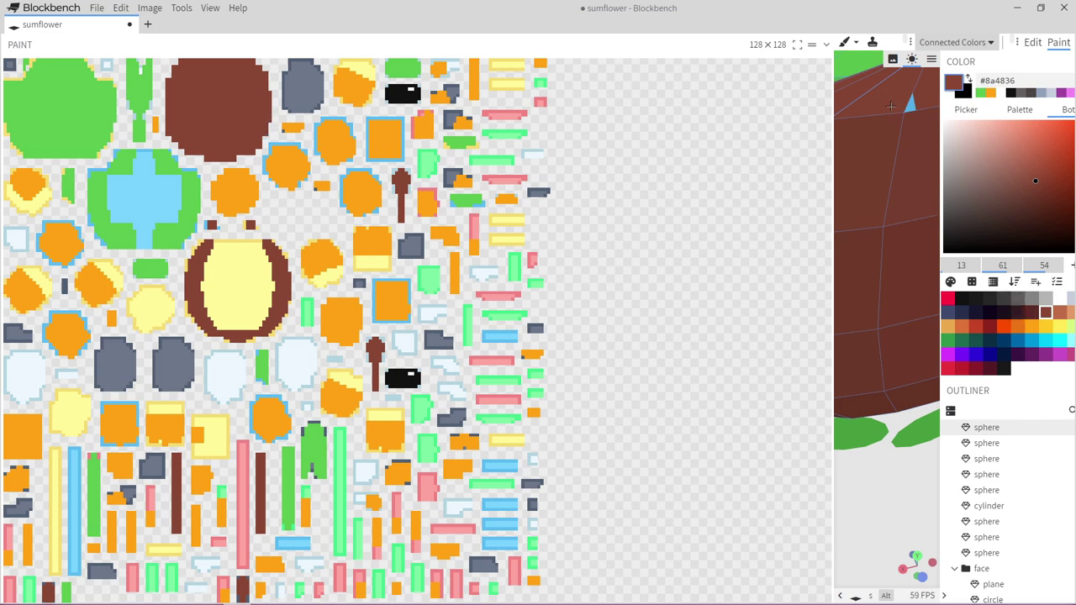
Test-fill two top faces of the front disc with dark grey #3d3d3d, undoing the first one
click(1003, 298)
click(885, 90)
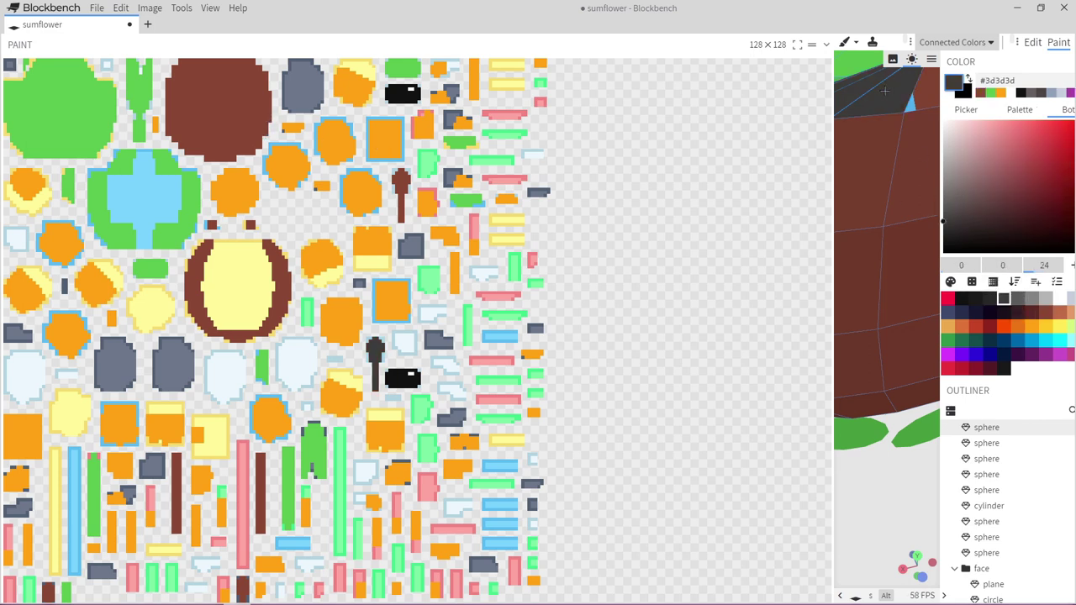
key(ctrl+z)
click(932, 87)
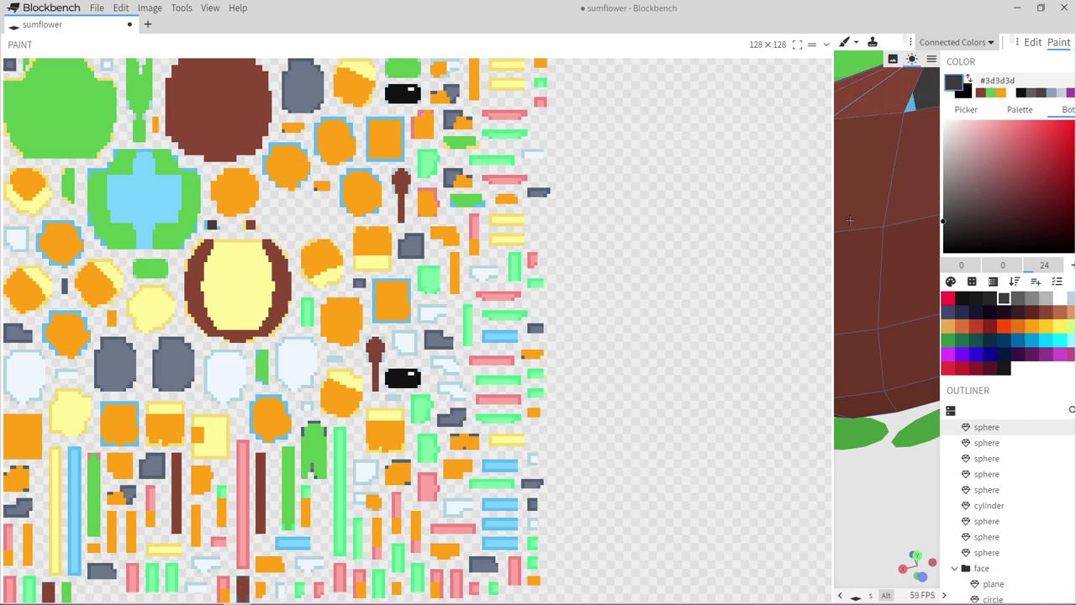
Shrink the 2D texture view, set the fill mode to Face and refill the dark grey face with sampled brown #8a4836
drag(835, 97, 620, 97)
alt+click(659, 143)
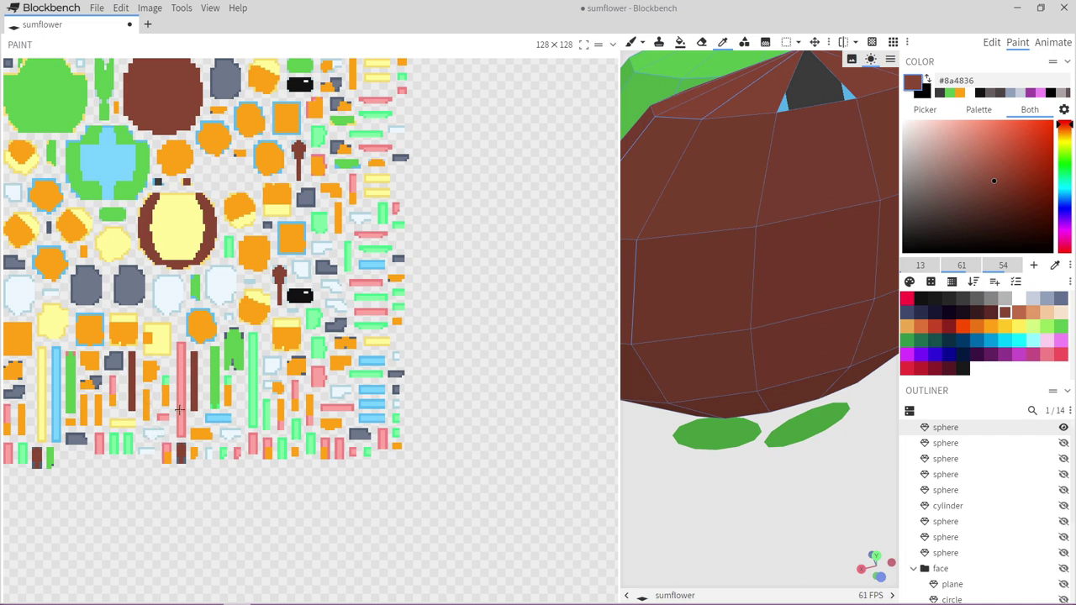
drag(619, 385, 325, 342)
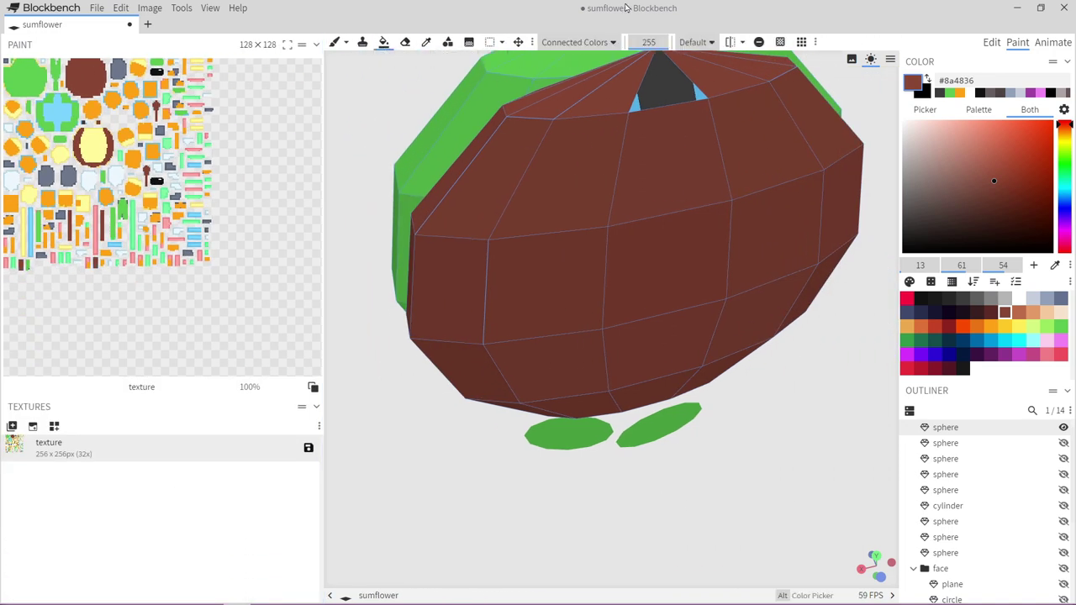
click(577, 42)
click(559, 58)
click(699, 94)
Set the brush size to 1 and show all the hidden parts of the sunflower
drag(805, 439, 778, 454)
click(332, 42)
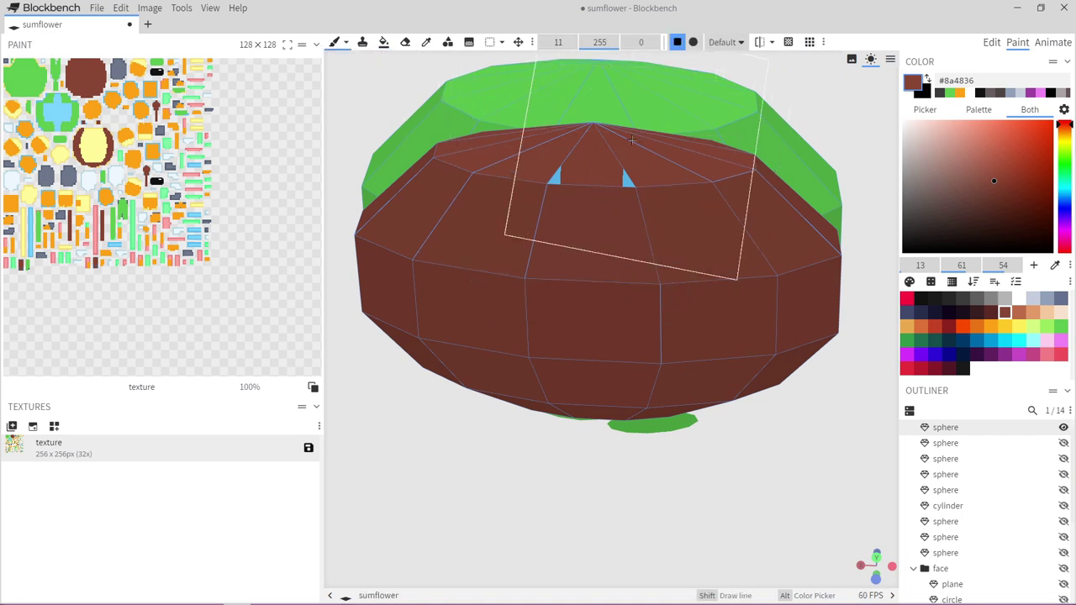
drag(730, 519, 620, 449)
drag(404, 483, 560, 485)
scroll(559, 485, down, 4)
scroll(560, 485, down, 3)
drag(560, 44, 543, 44)
scroll(1044, 473, up, 1)
click(1064, 427)
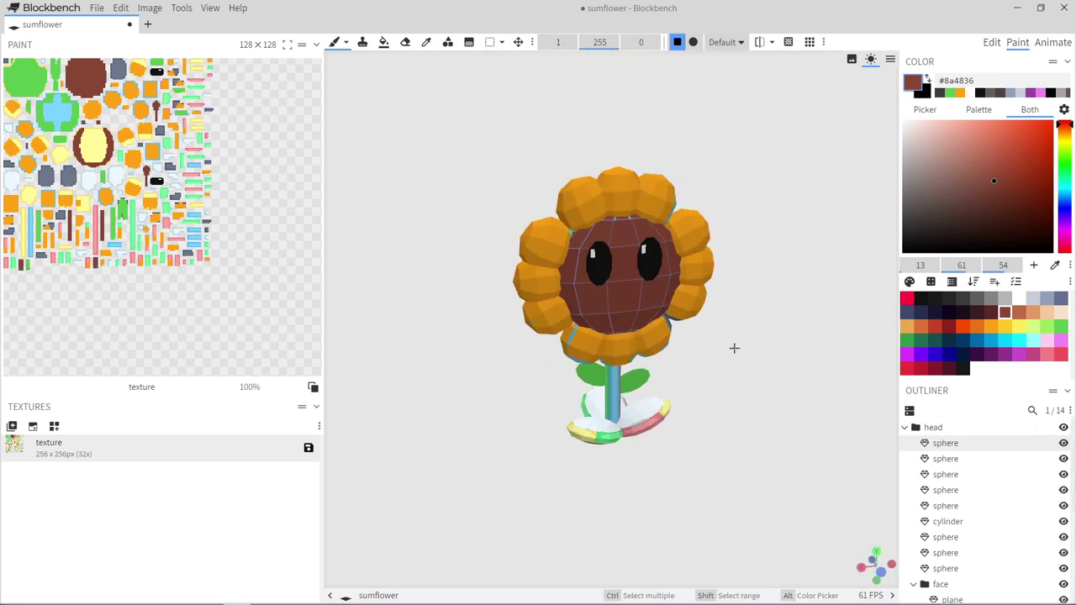
Fill the front and side faces of the stem with green #33984b
scroll(756, 313, up, 5)
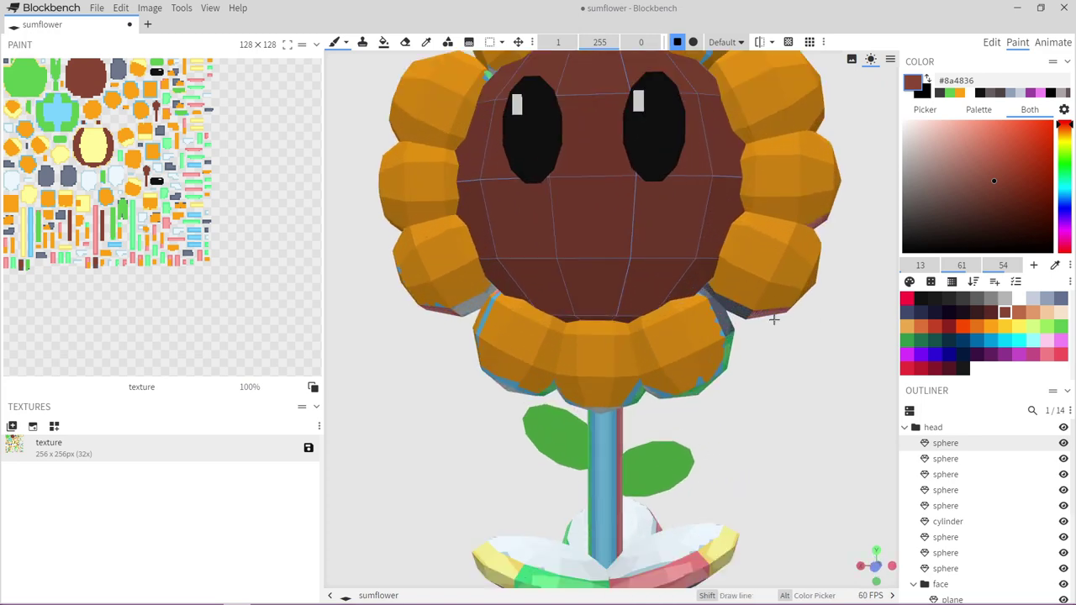
click(907, 341)
click(387, 45)
right_drag(642, 427, 675, 334)
drag(632, 357, 651, 348)
drag(684, 326, 474, 320)
click(580, 316)
click(597, 317)
click(588, 312)
Fill the remaining side and back faces of the stem with the same green
mouse_move(620, 318)
mouse_down()
mouse_move(518, 322)
mouse_move(530, 321)
mouse_up()
click(602, 313)
drag(750, 369, 483, 349)
click(638, 363)
click(639, 365)
drag(807, 404, 637, 366)
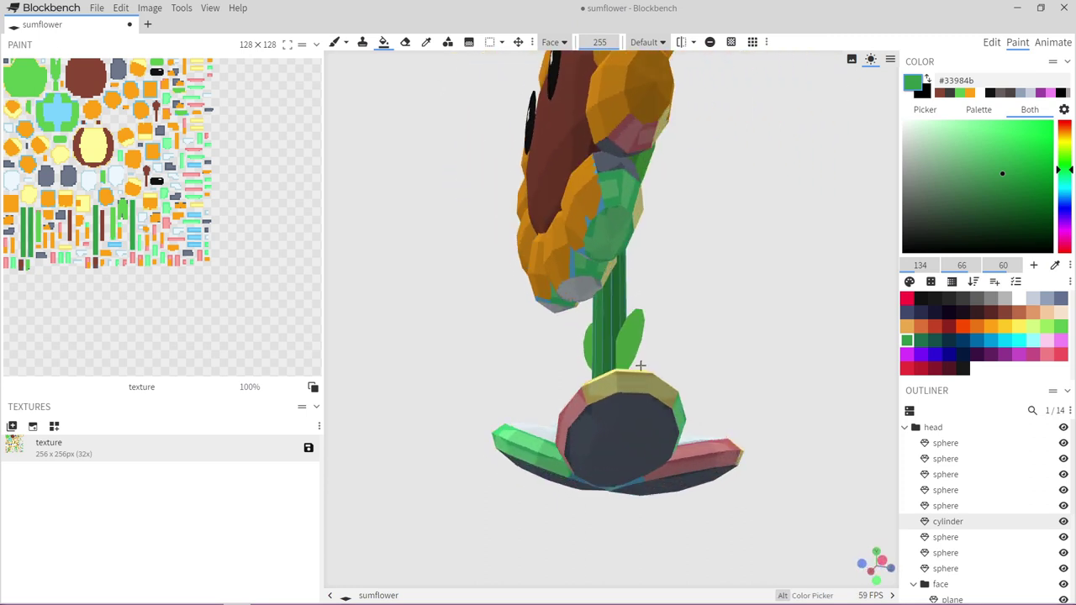
Fill the undersides of the three base leaves with dark teal #134c4c
drag(721, 349, 725, 290)
click(934, 340)
mouse_move(642, 313)
mouse_down()
mouse_move(629, 368)
mouse_move(600, 284)
mouse_move(659, 276)
mouse_move(670, 363)
mouse_move(712, 407)
mouse_move(664, 452)
mouse_move(700, 451)
mouse_move(684, 460)
mouse_up()
mouse_move(571, 434)
mouse_down()
mouse_move(584, 403)
mouse_move(502, 396)
mouse_move(561, 450)
mouse_move(541, 445)
mouse_up()
mouse_move(580, 485)
mouse_down()
mouse_move(655, 461)
mouse_move(524, 505)
mouse_up()
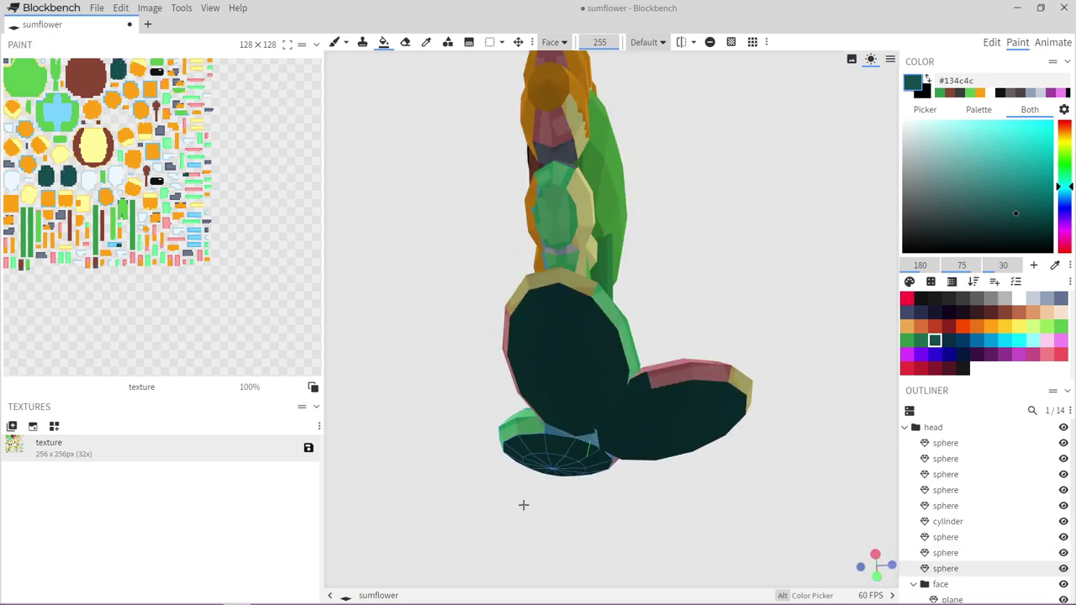
Fill the rims and outer top faces of the base leaves with green #1e6f50
click(921, 340)
mouse_move(681, 384)
mouse_down()
mouse_move(714, 378)
mouse_move(748, 396)
mouse_up()
mouse_move(772, 352)
mouse_down()
mouse_move(628, 465)
mouse_move(600, 464)
mouse_move(662, 438)
mouse_move(700, 464)
mouse_move(556, 497)
mouse_move(578, 451)
mouse_move(598, 447)
mouse_up()
mouse_move(699, 578)
mouse_down()
mouse_move(720, 581)
mouse_move(742, 435)
mouse_move(658, 413)
mouse_up()
drag(519, 387, 619, 488)
mouse_move(668, 378)
mouse_down()
mouse_move(754, 372)
mouse_move(798, 411)
mouse_up()
mouse_move(803, 460)
mouse_down()
mouse_move(685, 522)
mouse_move(646, 561)
mouse_move(748, 471)
mouse_move(626, 517)
mouse_move(470, 467)
mouse_move(626, 496)
mouse_up()
click(464, 473)
mouse_move(670, 531)
mouse_down()
mouse_move(669, 488)
mouse_move(686, 508)
mouse_up()
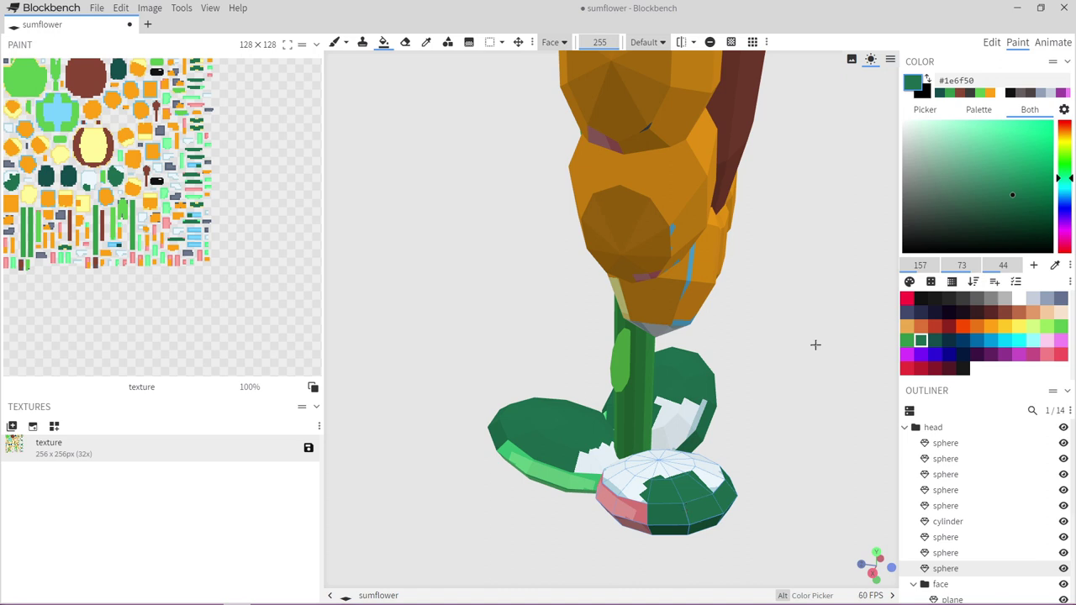
Continue filling the rims and white top faces of the base leaves with green #1e6f50
drag(815, 345, 847, 302)
mouse_move(466, 521)
mouse_down()
mouse_move(682, 501)
mouse_move(555, 542)
mouse_move(590, 513)
mouse_up()
drag(804, 439, 685, 484)
mouse_move(622, 508)
mouse_down()
mouse_move(575, 483)
mouse_move(719, 465)
mouse_up()
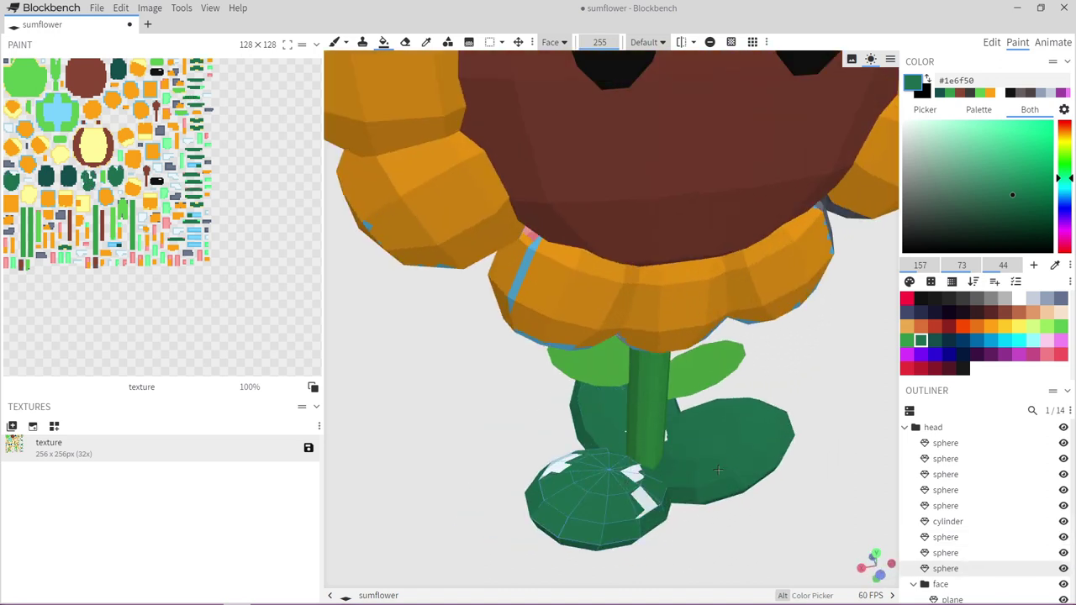
mouse_move(634, 474)
mouse_down()
mouse_move(637, 492)
mouse_move(553, 470)
mouse_move(569, 456)
mouse_up()
drag(530, 428, 782, 437)
Fill the small leftover white faces on top of the base leaves with green #1e6f50
scroll(565, 489, up, 3)
drag(565, 489, 572, 509)
scroll(649, 503, down, 3)
click(601, 533)
scroll(573, 509, up, 3)
scroll(572, 510, up, 2)
click(572, 508)
click(569, 503)
click(515, 454)
drag(719, 497, 445, 420)
scroll(444, 420, down, 3)
drag(773, 465, 828, 450)
click(599, 521)
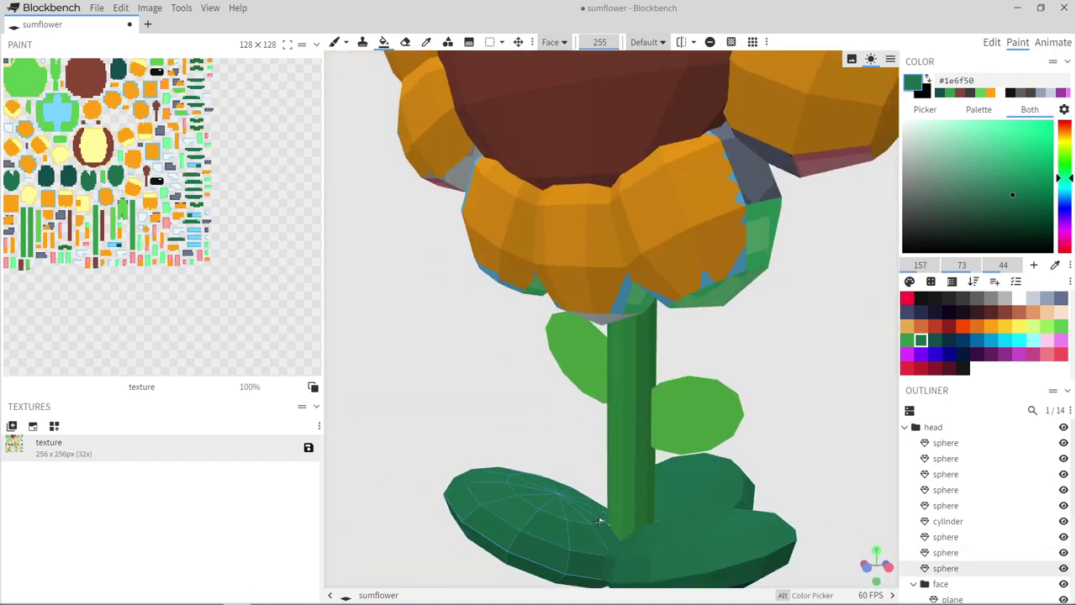
Fill the white spot on the base leaf beside the stem with green #1e6f50
drag(707, 520, 754, 483)
scroll(755, 476, up, 3)
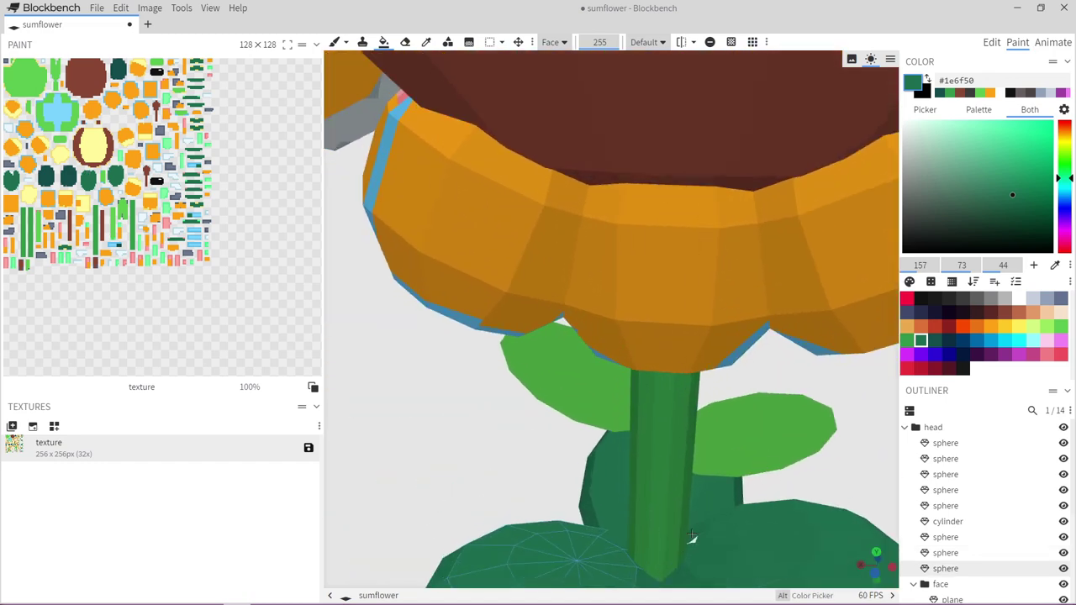
click(693, 538)
scroll(740, 420, down, 7)
scroll(731, 403, up, 4)
Sample the petals' orange #ffa214 and fill the unpainted side faces of the lower petals
drag(749, 393, 781, 427)
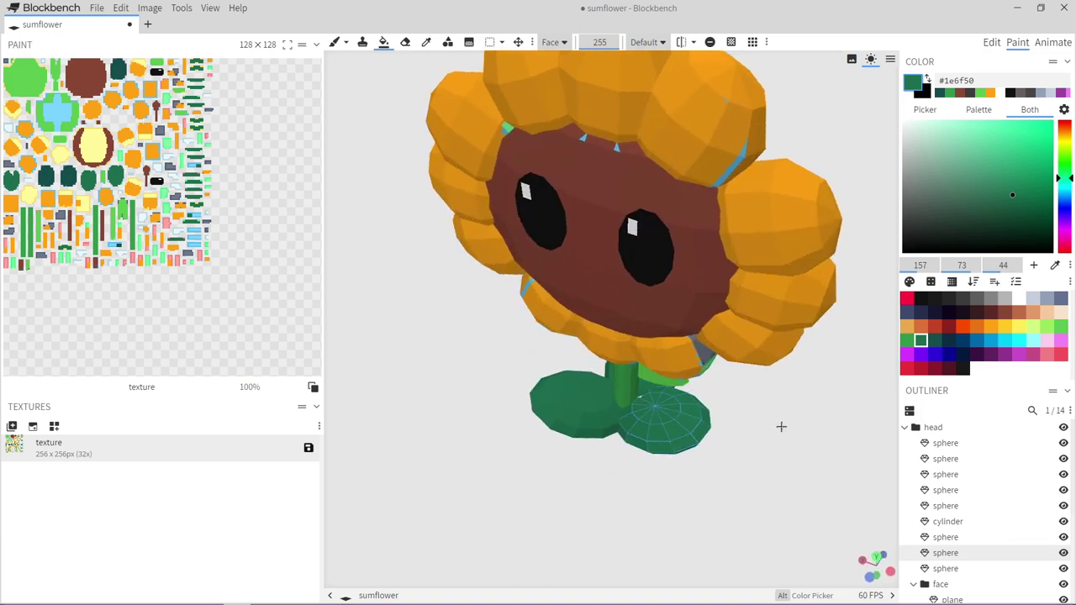
click(625, 147)
scroll(626, 147, up, 2)
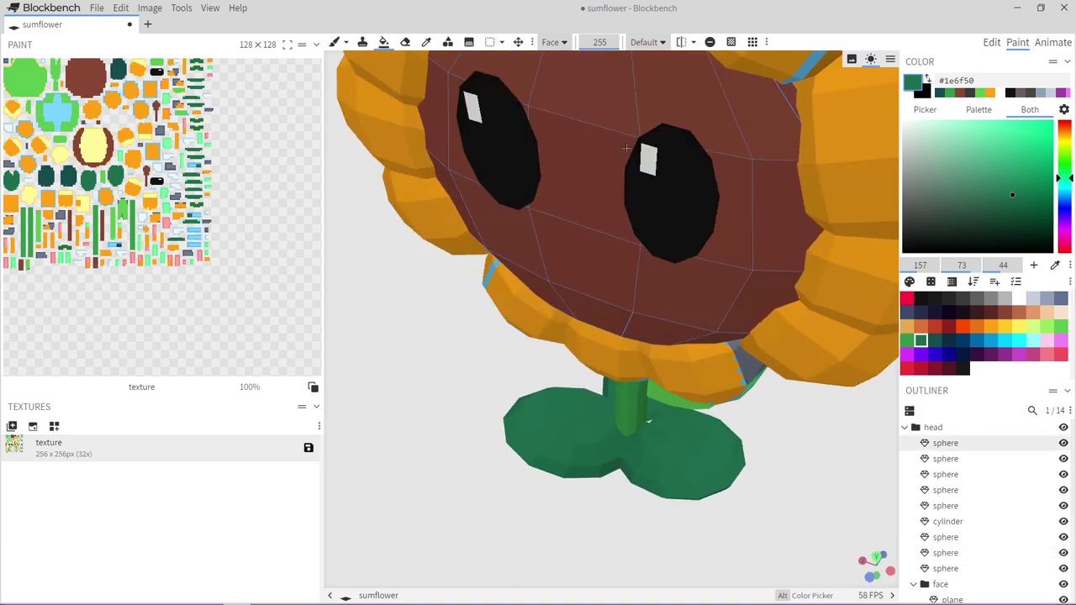
click(426, 42)
click(348, 57)
click(383, 42)
scroll(411, 285, down, 4)
drag(411, 285, 443, 227)
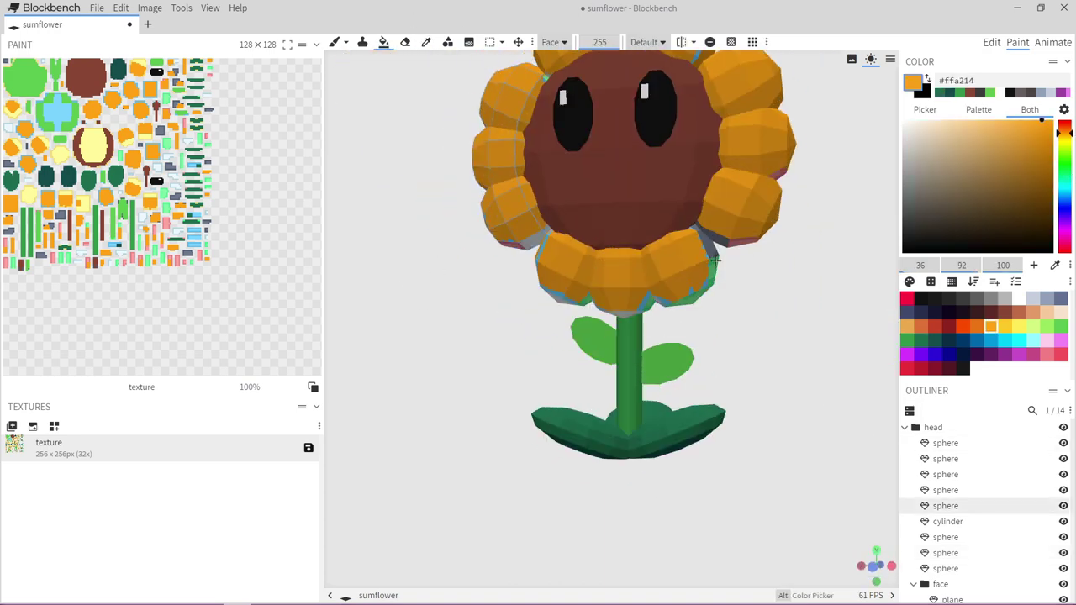
click(712, 256)
click(705, 250)
click(750, 240)
Fill the remaining unpainted faces on the lower and outer side petals with orange #ffa214
drag(764, 290, 846, 284)
click(615, 263)
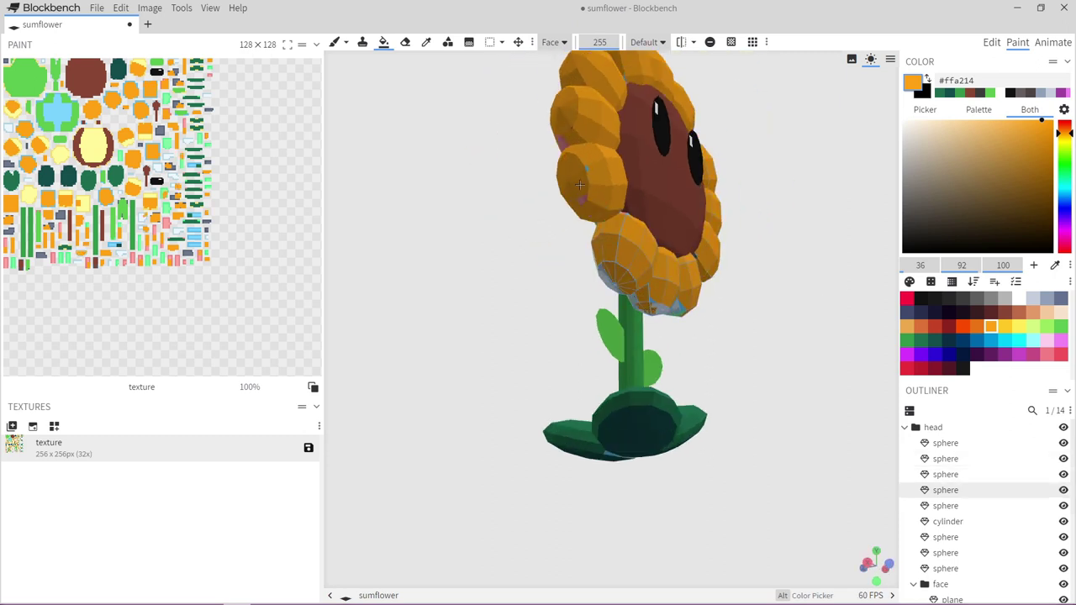
drag(487, 168, 514, 225)
scroll(542, 130, up, 4)
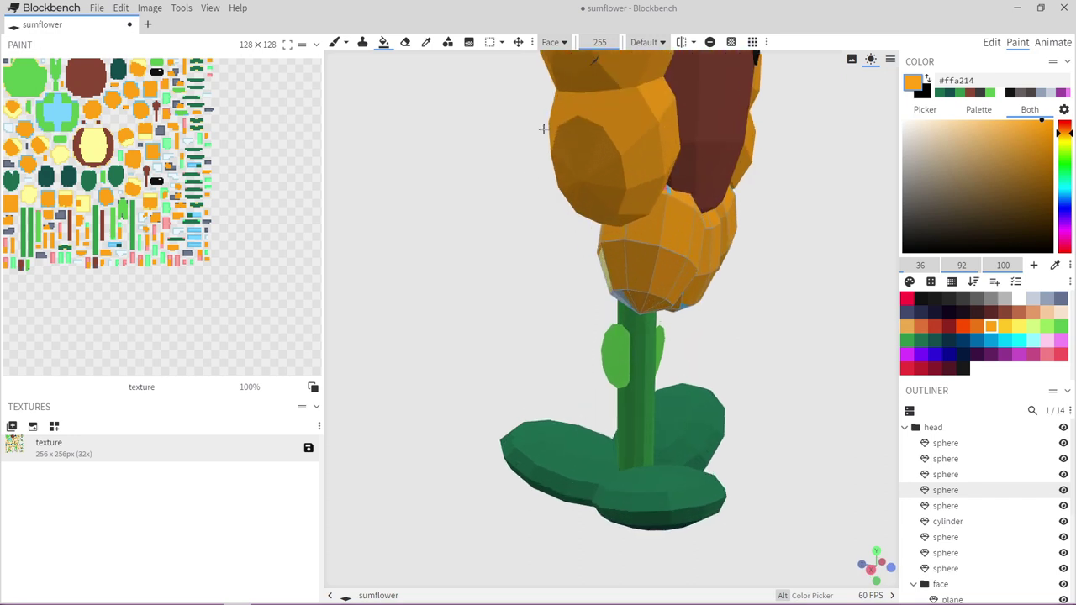
click(580, 167)
Fill the blue and cyan faces left between the upper petals and beside the head with orange #ffa214
scroll(529, 150, down, 4)
right_drag(504, 175, 489, 251)
drag(750, 158, 579, 153)
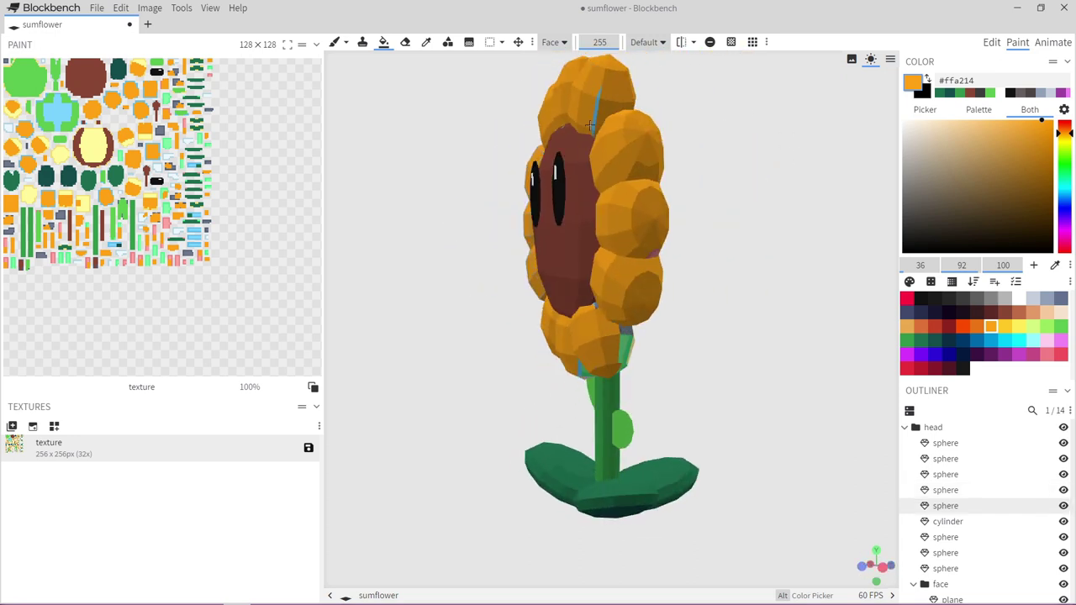
click(596, 95)
drag(705, 117, 756, 136)
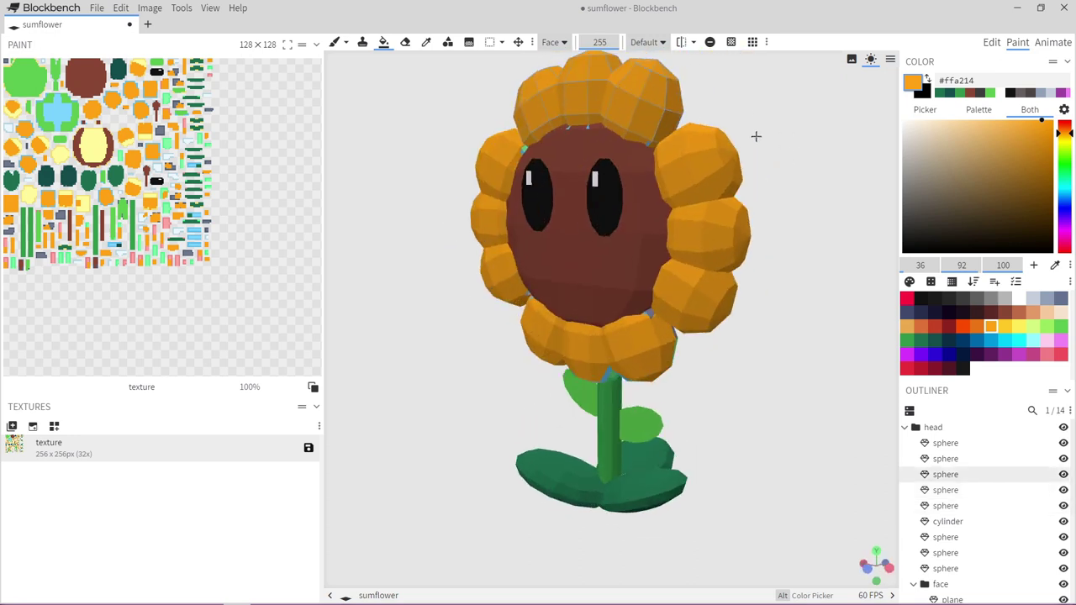
click(523, 148)
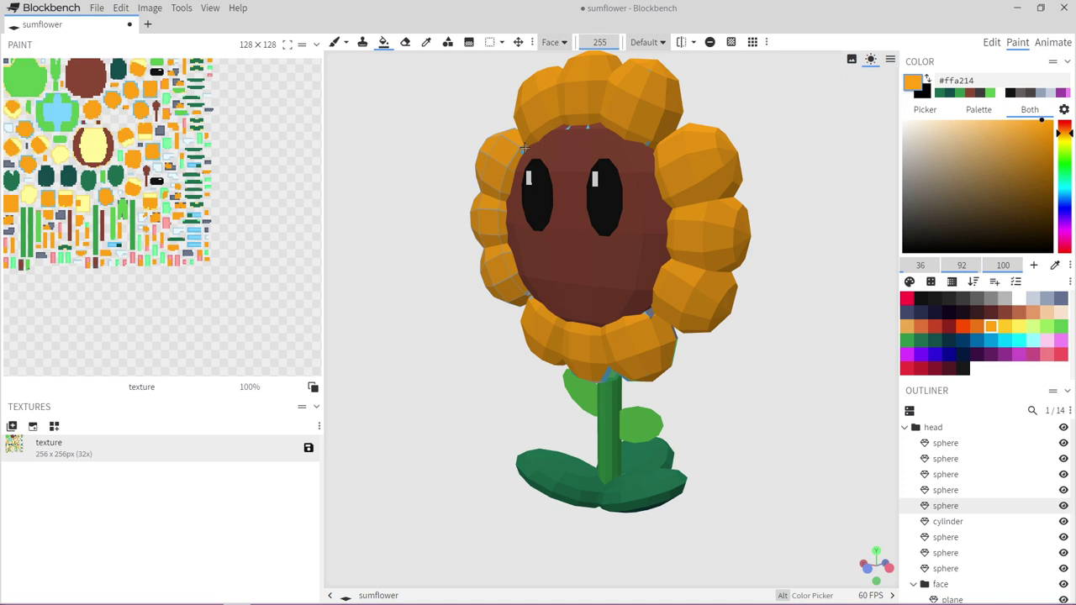
Set the fill mode to Colors and fill the blue slivers along the head's upper edge with the head's sampled brown
click(558, 43)
click(561, 108)
scroll(829, 130, up, 5)
mouse_move(829, 130)
mouse_down()
mouse_move(868, 212)
mouse_move(871, 204)
mouse_up()
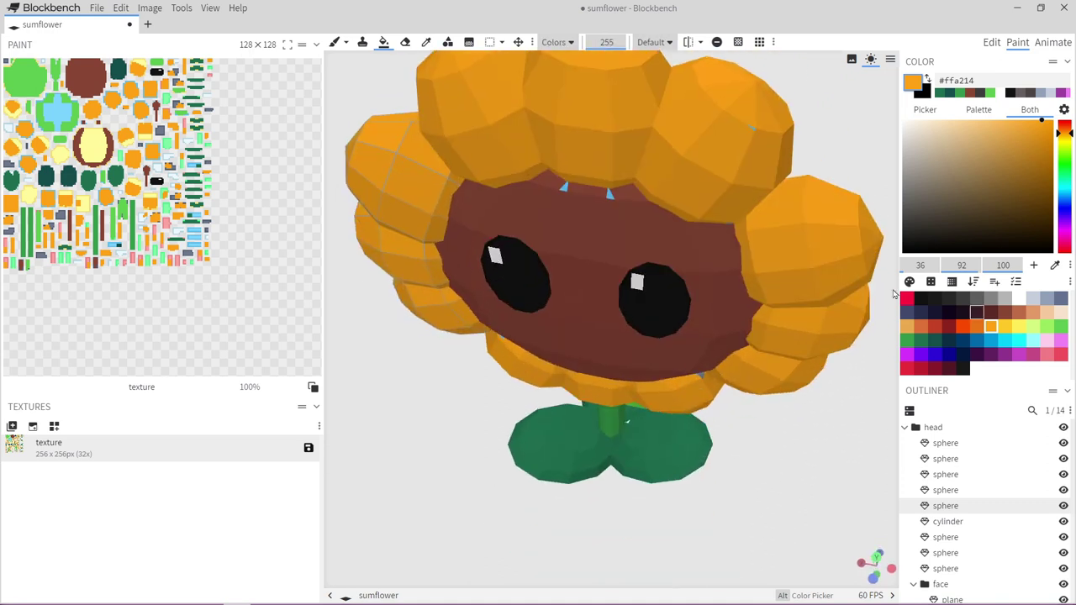
click(426, 42)
click(521, 210)
click(384, 42)
click(610, 195)
Sample the petals' orange #ffa214 and fill the colored leftover faces beneath the lower petals and the adjacent side petal
scroll(756, 159, down, 5)
drag(777, 164, 765, 89)
scroll(766, 89, up, 5)
click(426, 42)
click(512, 294)
click(384, 42)
drag(735, 455, 720, 361)
click(601, 346)
click(736, 304)
click(674, 311)
click(665, 295)
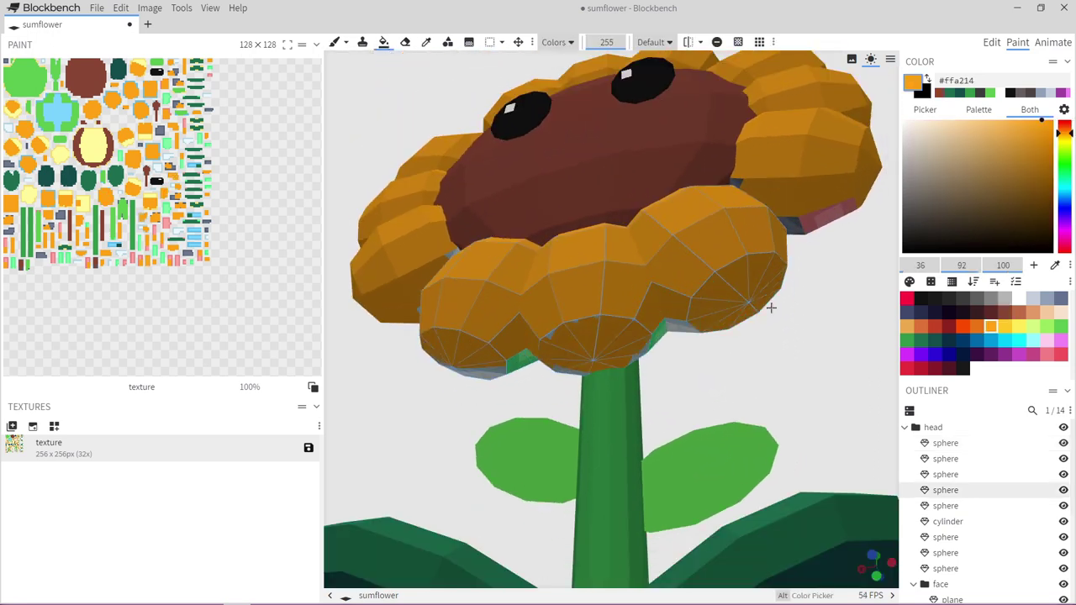
click(789, 225)
click(808, 221)
Set the fill mode to Face and fill the pale back faces of the lower petals with orange #ffa214
click(556, 42)
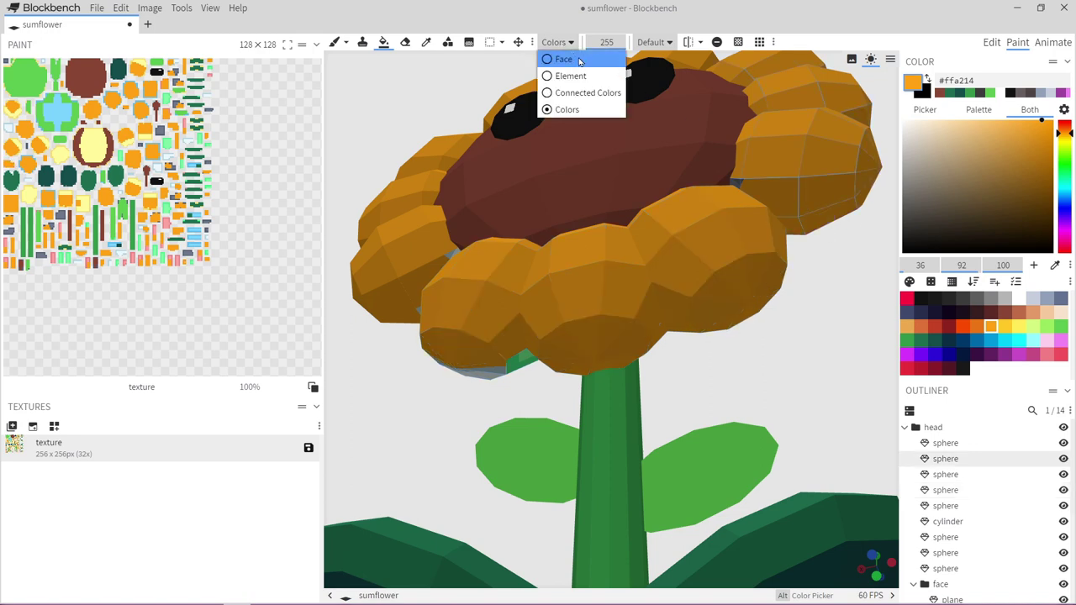
click(578, 57)
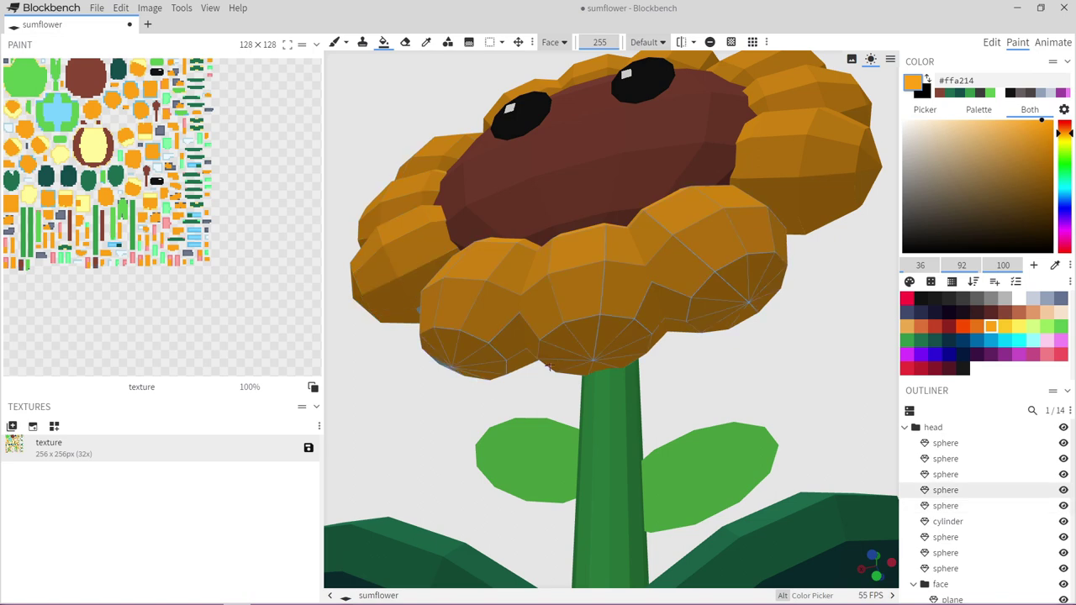
drag(510, 382, 781, 382)
drag(649, 398, 773, 348)
key(ctrl+z)
mouse_move(657, 380)
mouse_down()
mouse_move(641, 324)
mouse_move(709, 319)
mouse_move(770, 351)
mouse_move(796, 285)
mouse_up()
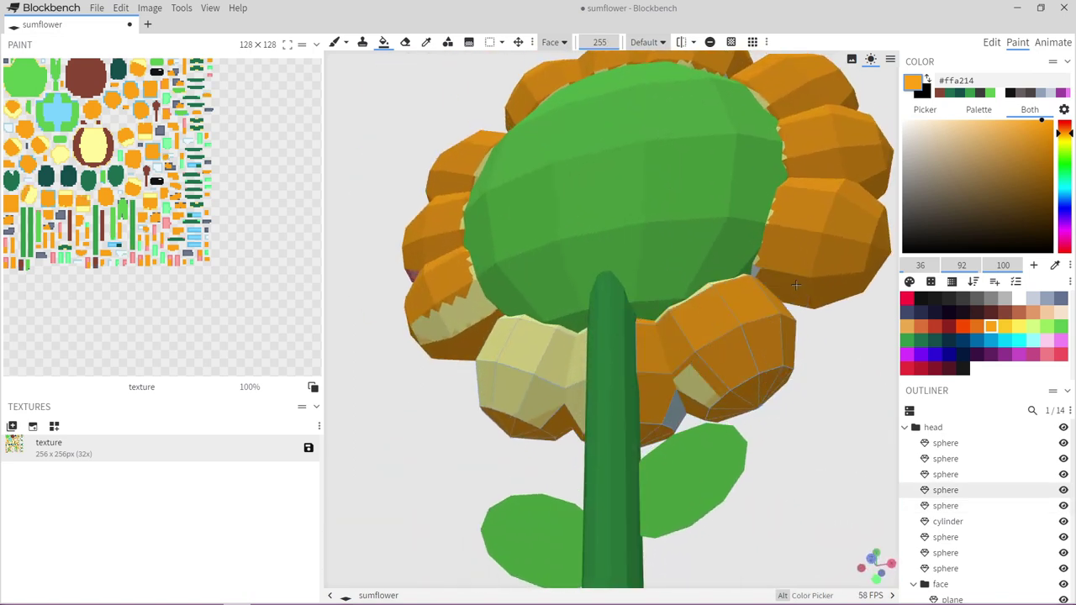
click(451, 302)
click(473, 277)
scroll(518, 318, up, 3)
mouse_move(544, 361)
mouse_down()
mouse_move(485, 372)
mouse_move(489, 417)
mouse_move(559, 449)
mouse_up()
drag(688, 472, 727, 398)
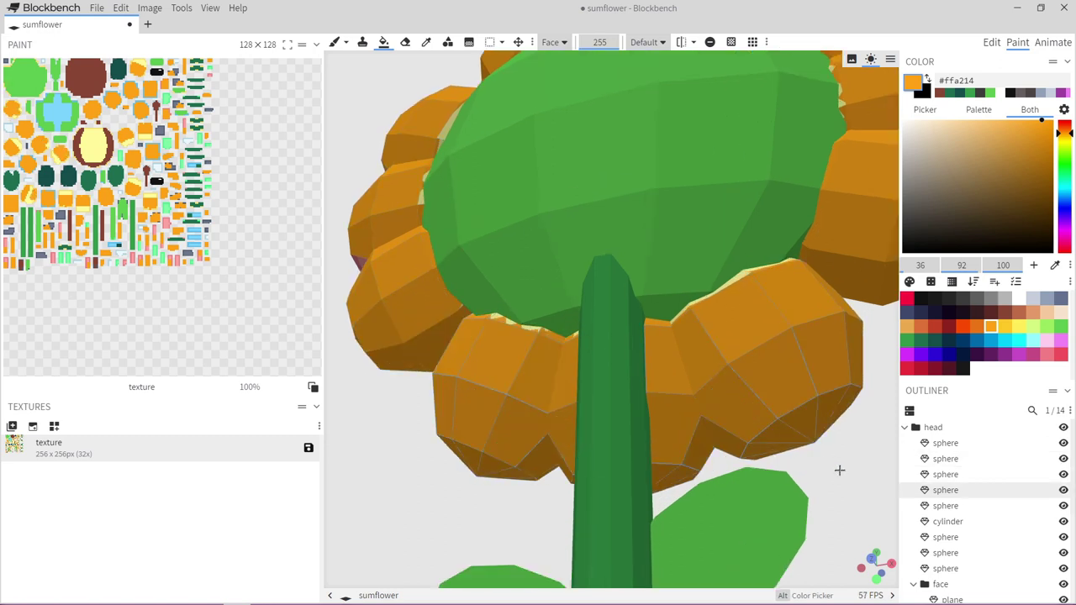
Fill the pale rims of the lower petals along the green back of the head with orange #ffa214
drag(818, 455, 852, 551)
click(694, 311)
click(764, 284)
click(521, 297)
click(479, 270)
click(572, 307)
drag(529, 420, 706, 399)
click(499, 404)
click(506, 312)
Fill the pale rims of the side petals around the green back of the head with orange #ffa214
drag(846, 381, 760, 374)
click(423, 227)
drag(834, 342, 760, 334)
scroll(764, 311, down, 3)
click(786, 161)
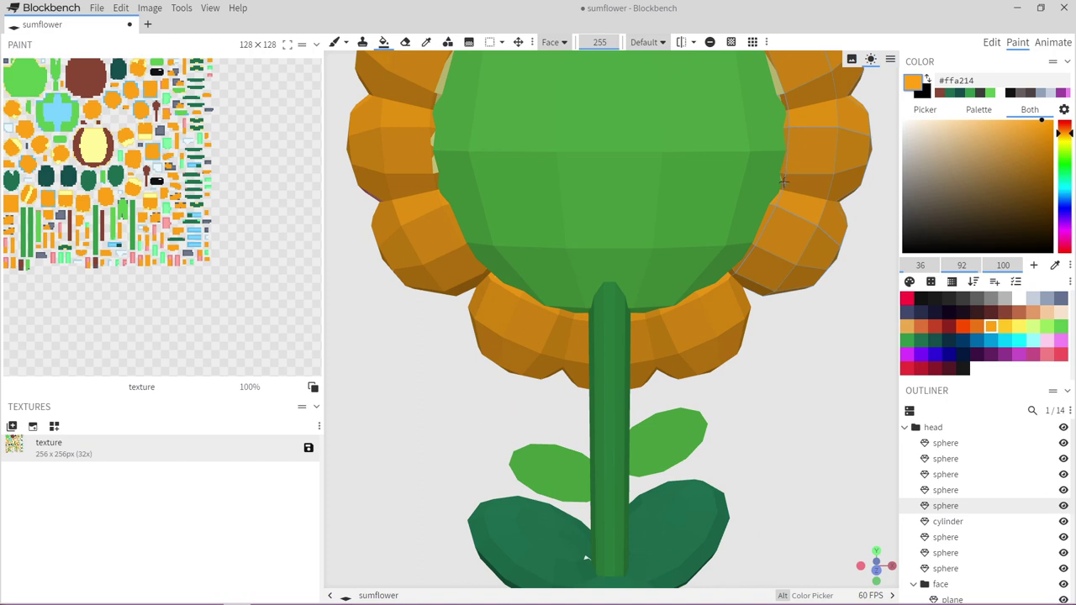
click(779, 91)
click(434, 163)
click(439, 92)
Draw a smiling mouth in black #131313 with the paintbrush on the face plane below the eyes
drag(391, 401, 527, 397)
scroll(774, 273, down, 4)
mouse_move(774, 273)
mouse_down()
mouse_move(751, 315)
mouse_move(769, 275)
mouse_up()
mouse_move(714, 353)
mouse_down()
mouse_move(802, 382)
mouse_move(829, 361)
mouse_up()
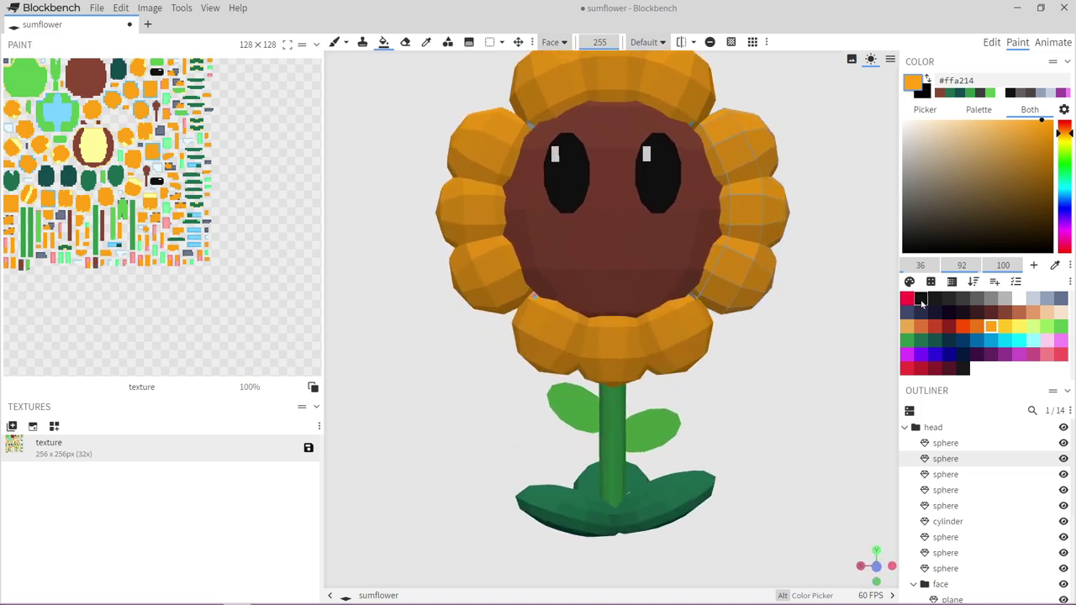
click(921, 299)
click(334, 42)
mouse_move(564, 248)
mouse_down()
mouse_move(599, 247)
mouse_move(555, 247)
mouse_up()
key(ctrl+z)
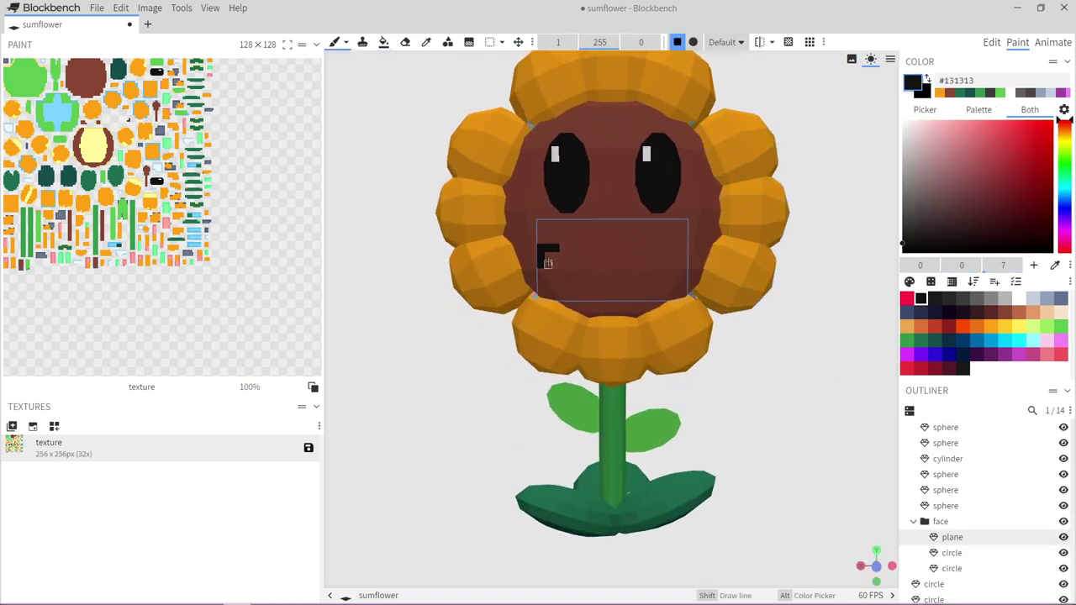
mouse_move(548, 256)
mouse_down()
mouse_move(638, 278)
mouse_move(675, 256)
mouse_up()
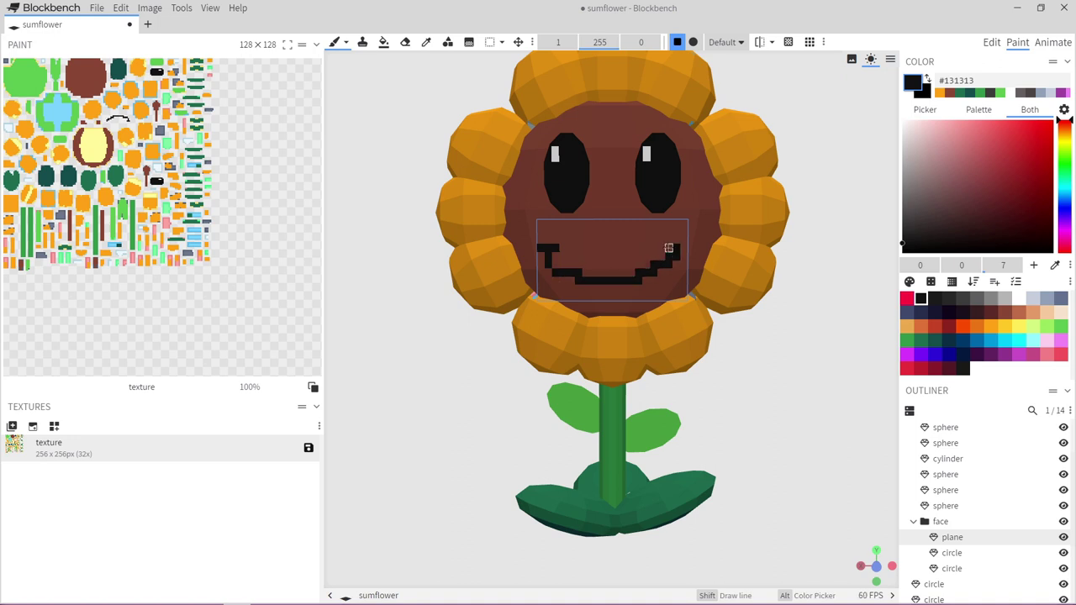
Erase the surplus black pixels along both curved sides of the mouth
click(405, 42)
scroll(699, 221, up, 5)
click(701, 220)
click(679, 233)
click(653, 258)
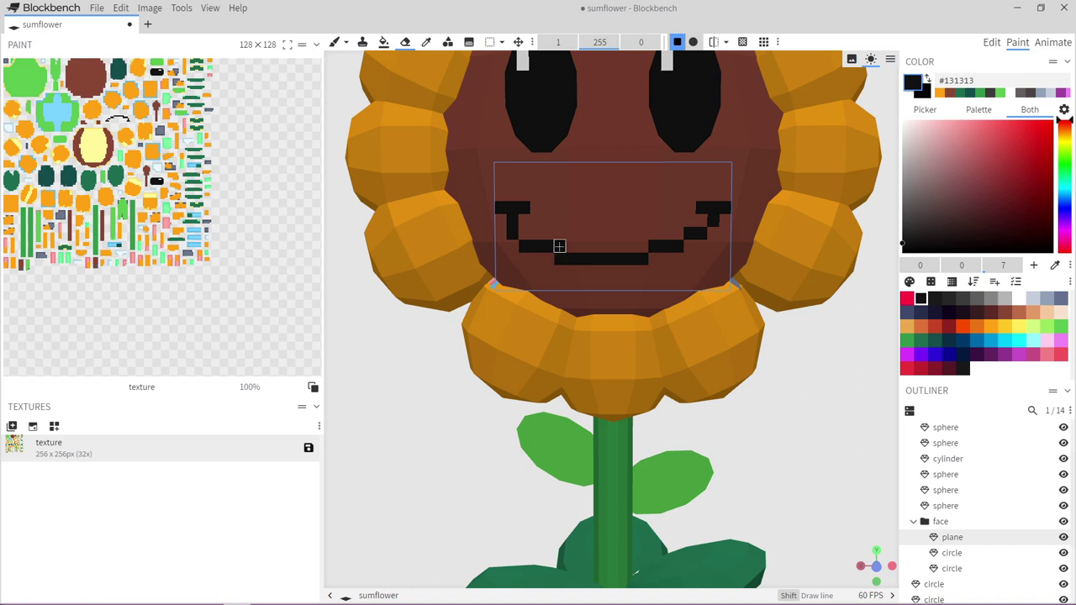
click(512, 234)
click(525, 247)
Repaint the mouth's curve under one eye in black to match the other side and erase its extra pixels
click(335, 42)
click(524, 233)
click(536, 235)
click(571, 246)
click(405, 42)
drag(558, 260, 572, 259)
scroll(759, 375, down, 7)
scroll(548, 210, up, 6)
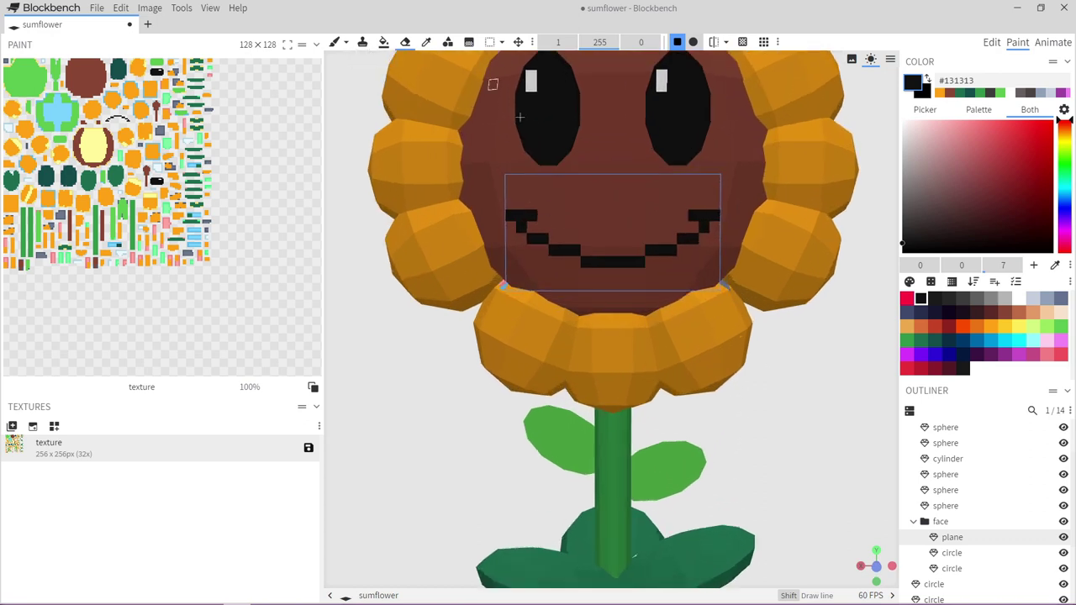
Paint new black mouth corners above the existing ones, with a connecting pixel below each
click(336, 42)
drag(510, 191, 530, 194)
drag(693, 191, 714, 192)
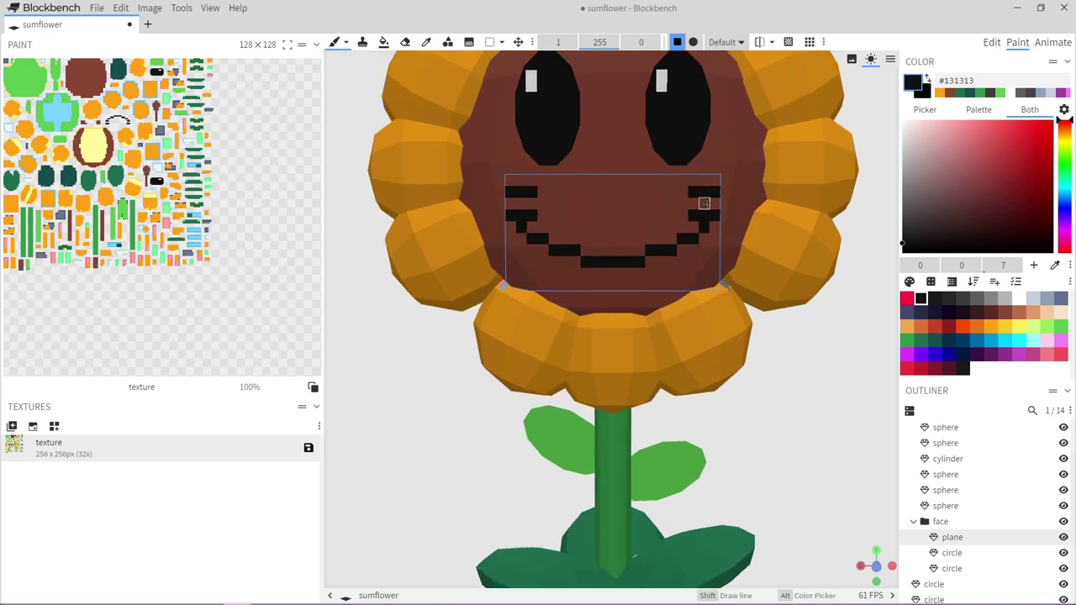
click(704, 203)
click(521, 204)
Erase the old mouth corners and the lower line of the smile
click(405, 42)
click(532, 215)
click(510, 216)
click(714, 216)
click(694, 216)
drag(704, 230, 590, 263)
mouse_move(521, 228)
mouse_down()
mouse_move(521, 216)
mouse_move(583, 238)
mouse_move(656, 239)
mouse_move(671, 223)
mouse_move(651, 227)
mouse_up()
Redraw the smile's stepped curve in black beneath the raised corners and erase the leftover pixels
click(704, 216)
click(334, 42)
click(405, 42)
click(649, 239)
drag(576, 252, 532, 239)
scroll(565, 264, down, 6)
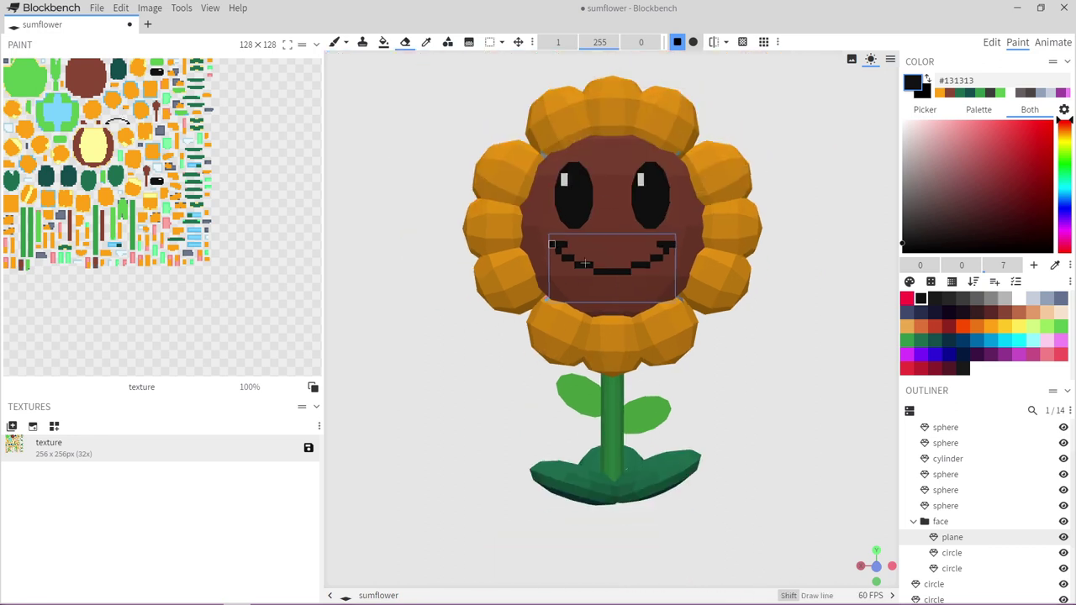
Sample the base leaves' green #1e6f50 and fill the tiny white spot on the leaf behind the stem
click(426, 42)
click(659, 486)
drag(732, 506, 616, 547)
scroll(616, 547, up, 5)
drag(777, 385, 657, 393)
click(384, 42)
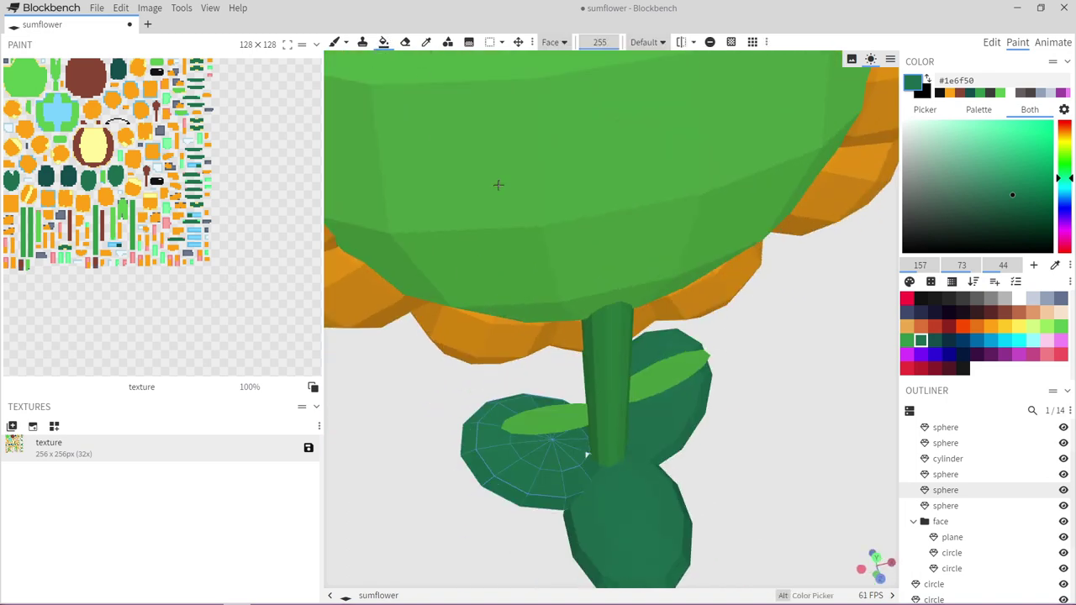
drag(764, 464, 708, 484)
scroll(708, 485, down, 5)
right_drag(708, 485, 742, 422)
scroll(742, 423, up, 7)
drag(479, 340, 542, 401)
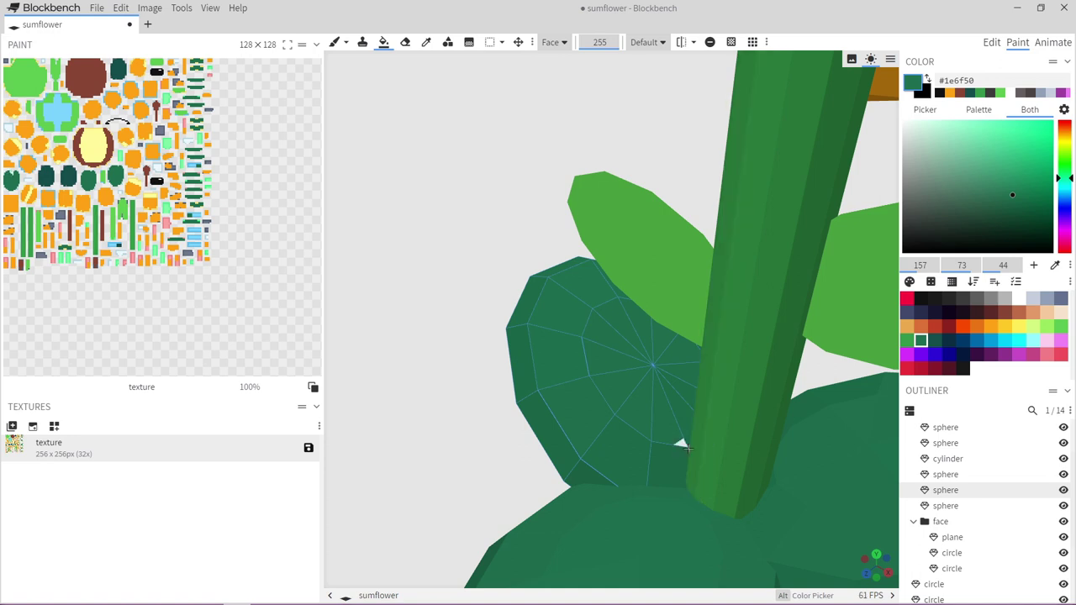
scroll(690, 454, down, 6)
drag(699, 456, 507, 432)
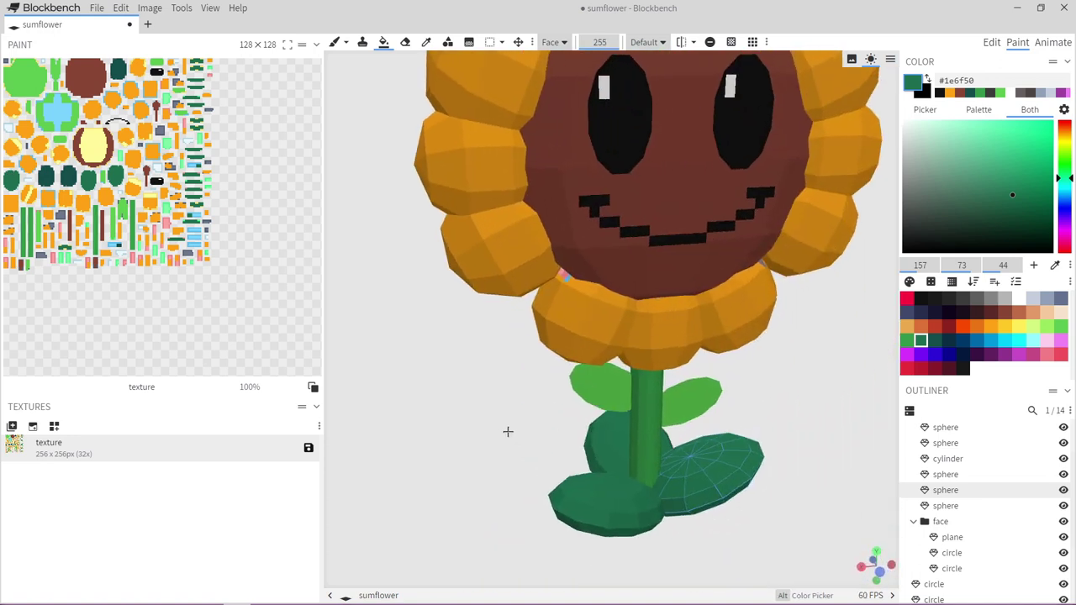
Sample the petals' orange #ffa214 and fill the pink and blue faces left in the gaps between petals and head
click(426, 42)
click(467, 59)
click(384, 42)
mouse_move(769, 357)
mouse_down()
mouse_move(696, 331)
mouse_move(708, 367)
mouse_move(716, 323)
mouse_up()
click(623, 273)
click(625, 103)
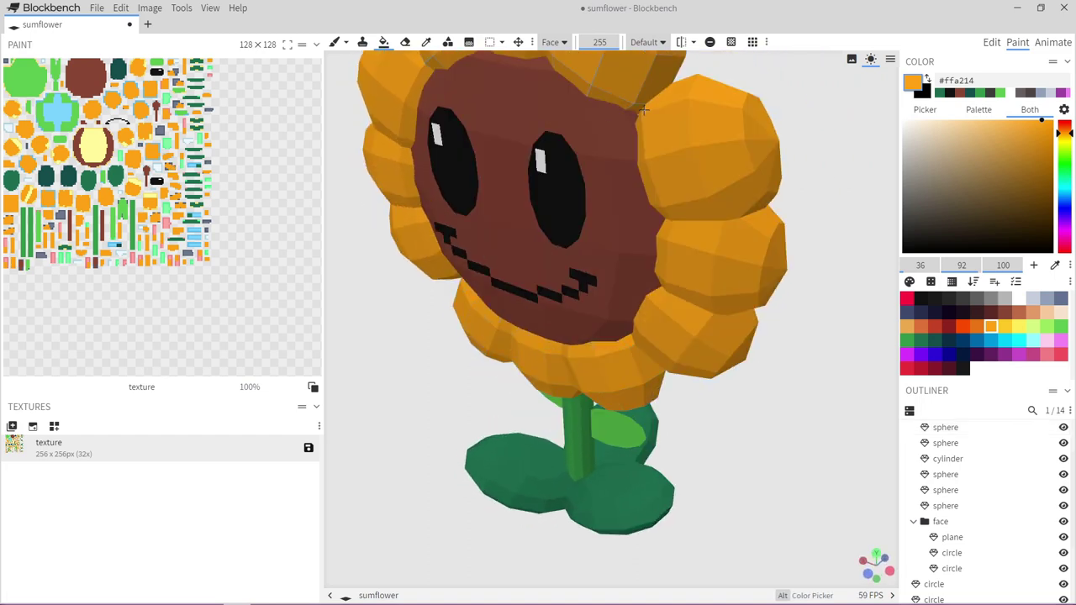
Paint a midrib in green #33984b with the paintbrush on each of the two stem leaves
scroll(708, 151, down, 4)
drag(709, 151, 698, 151)
scroll(698, 151, up, 6)
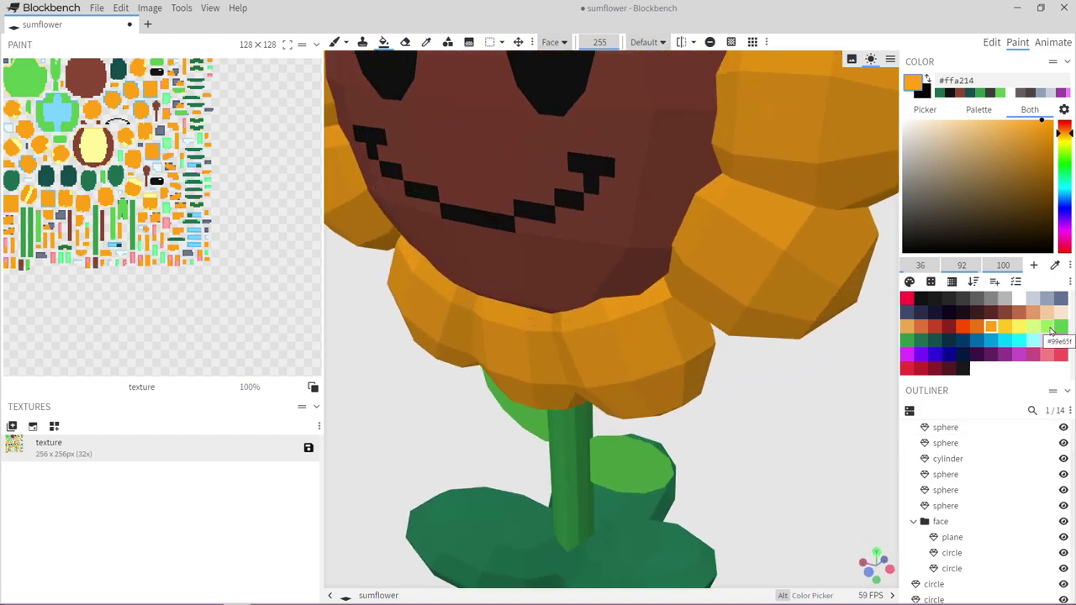
click(909, 339)
drag(836, 378, 867, 339)
click(335, 42)
mouse_move(710, 379)
mouse_down()
mouse_move(711, 389)
mouse_move(649, 400)
mouse_move(644, 411)
mouse_move(715, 389)
mouse_up()
key(ctrl+z)
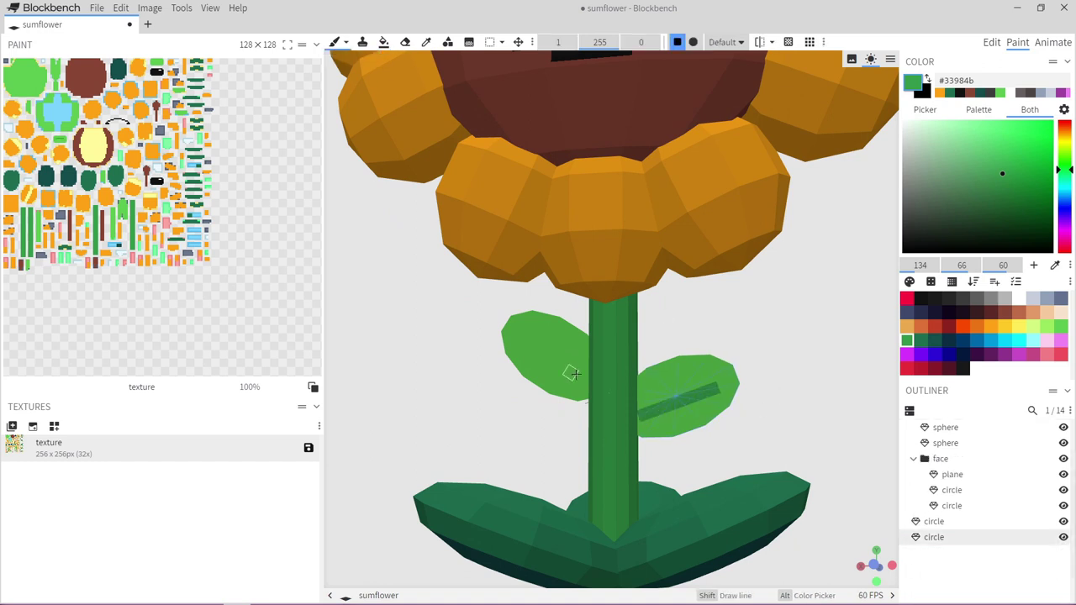
drag(529, 332, 576, 362)
scroll(781, 366, down, 5)
right_drag(781, 365, 765, 383)
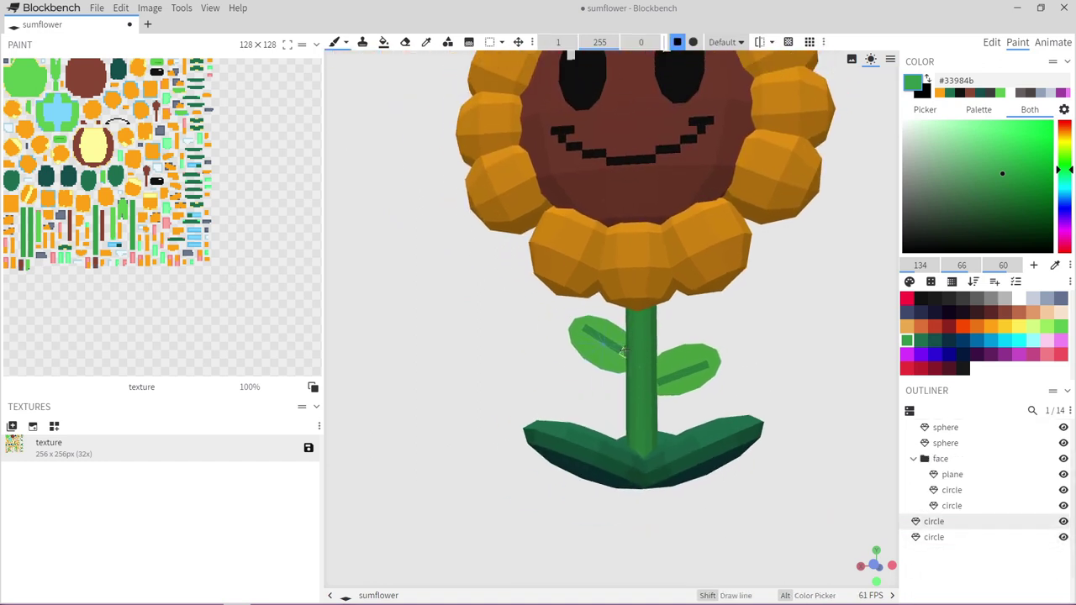
Undo the midrib strokes and repaint them as straight lines from stem to tip on both stem leaves
scroll(727, 356, up, 5)
key(ctrl+z)
key(ctrl+z)
drag(632, 377, 558, 329)
key(ctrl+z)
key(ctrl+z)
drag(785, 383, 692, 414)
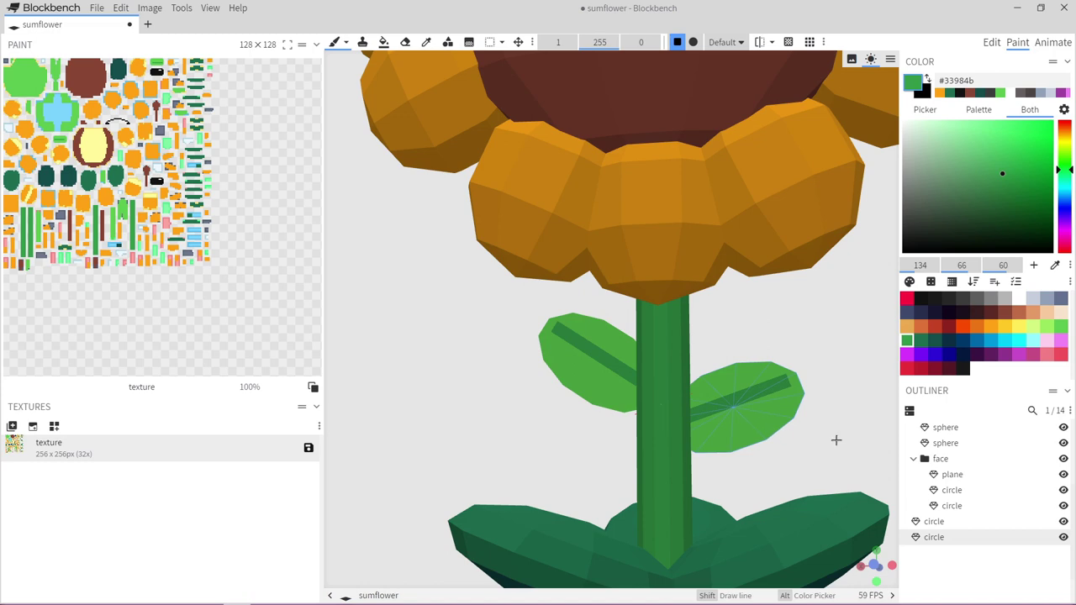
Set the fill mode to Colors and recolor the base leaves' tops and sides with green #33984b
drag(821, 451, 807, 441)
scroll(807, 441, down, 8)
right_drag(808, 440, 833, 472)
drag(823, 379, 795, 394)
scroll(795, 394, up, 5)
right_drag(795, 394, 812, 271)
mouse_move(781, 496)
mouse_down()
mouse_move(740, 530)
mouse_move(751, 514)
mouse_up()
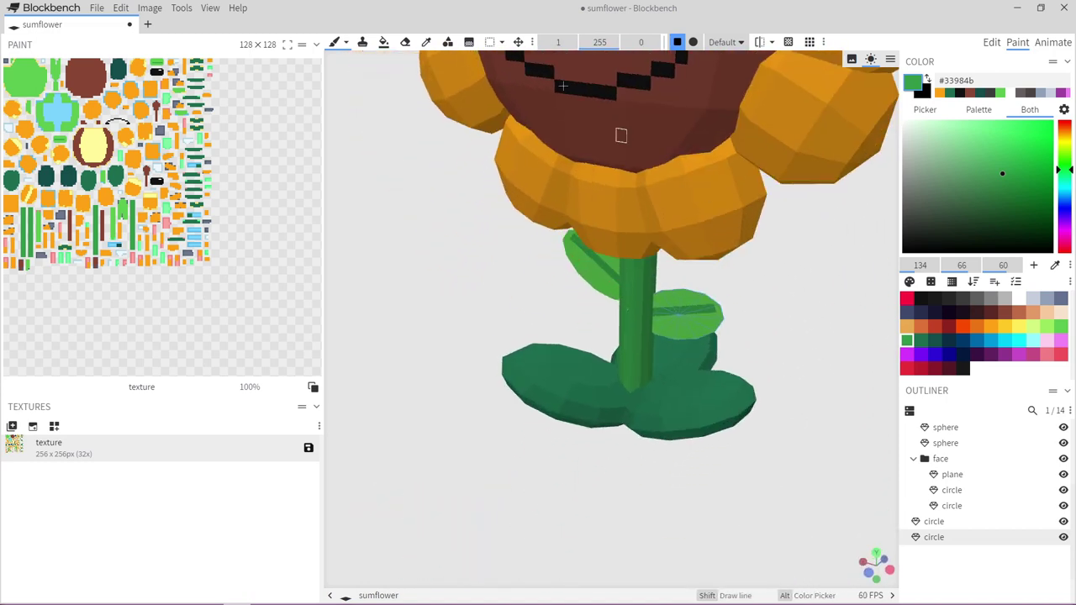
click(383, 42)
click(552, 42)
click(571, 108)
click(95, 177)
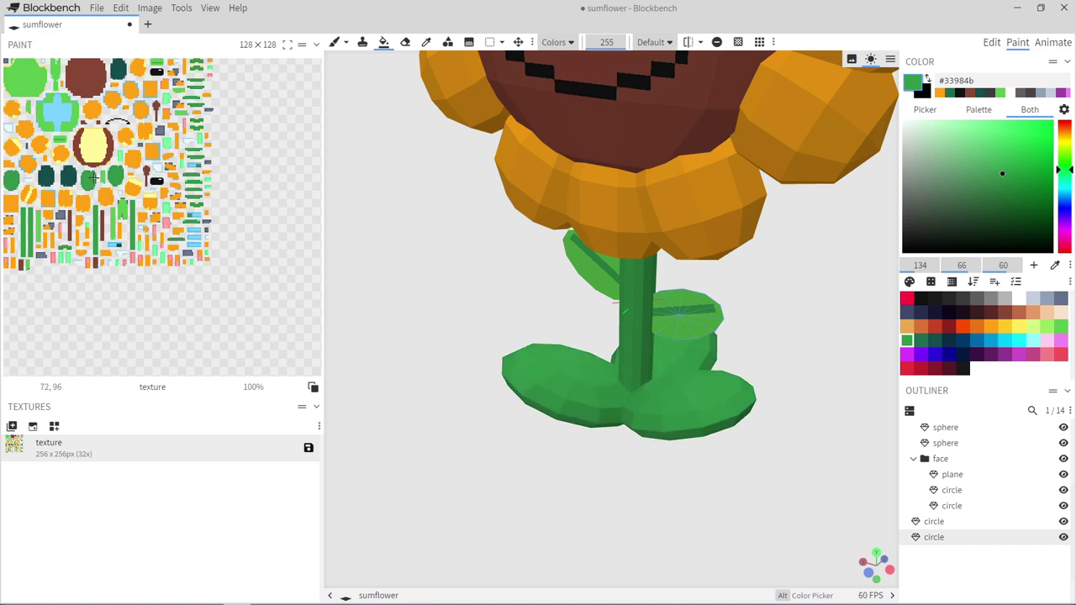
Try darker shades on the base leaves' undersides, filling them with dark green #1e6f50, dark navy, and #1e6f50 again
click(920, 340)
click(69, 175)
drag(503, 486, 511, 391)
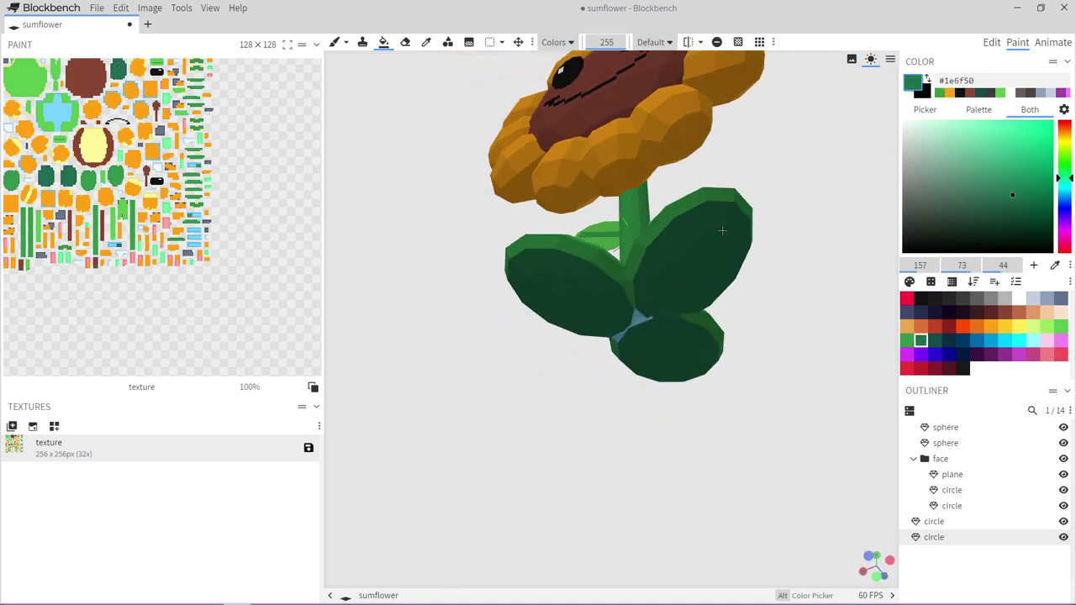
click(950, 341)
click(117, 69)
click(921, 341)
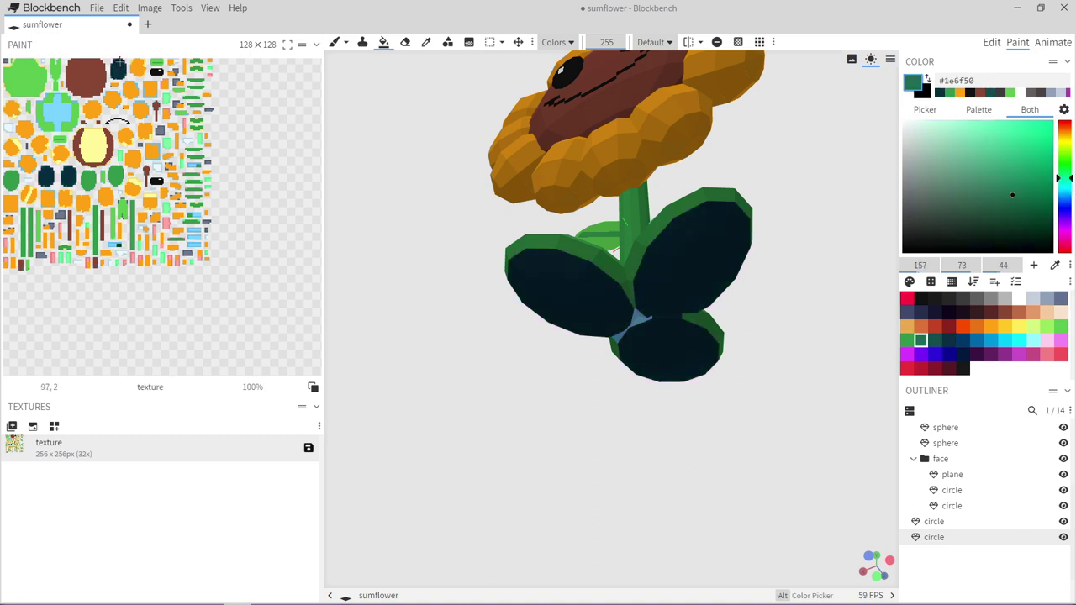
click(117, 69)
Recolor the base leaves' undersides with green #33984b and check the whole flower from the front
click(906, 340)
click(118, 69)
drag(446, 370, 494, 468)
drag(547, 421, 525, 458)
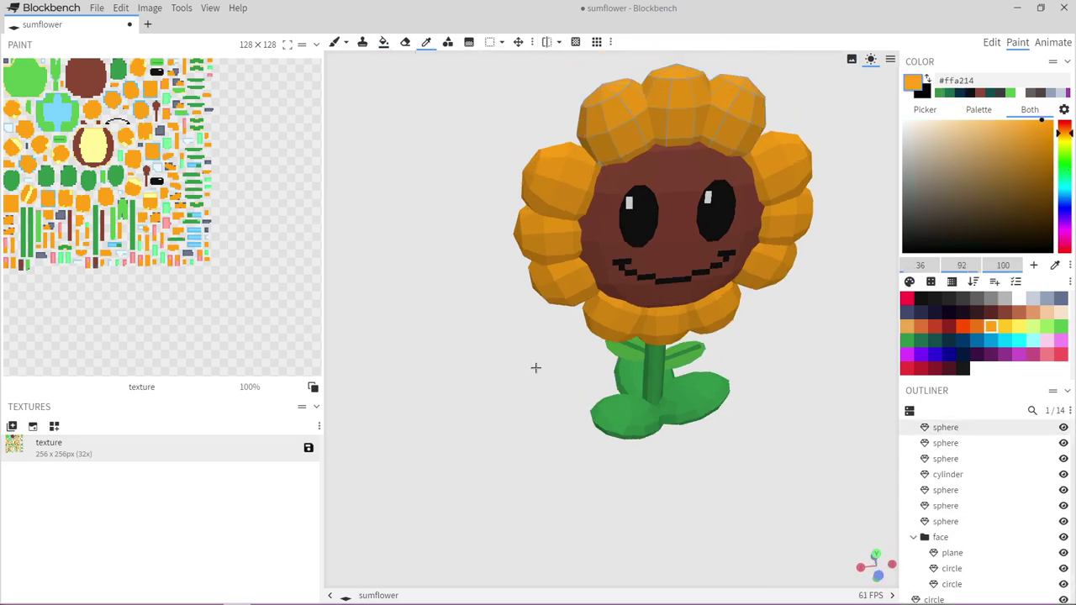
scroll(535, 367, up, 3)
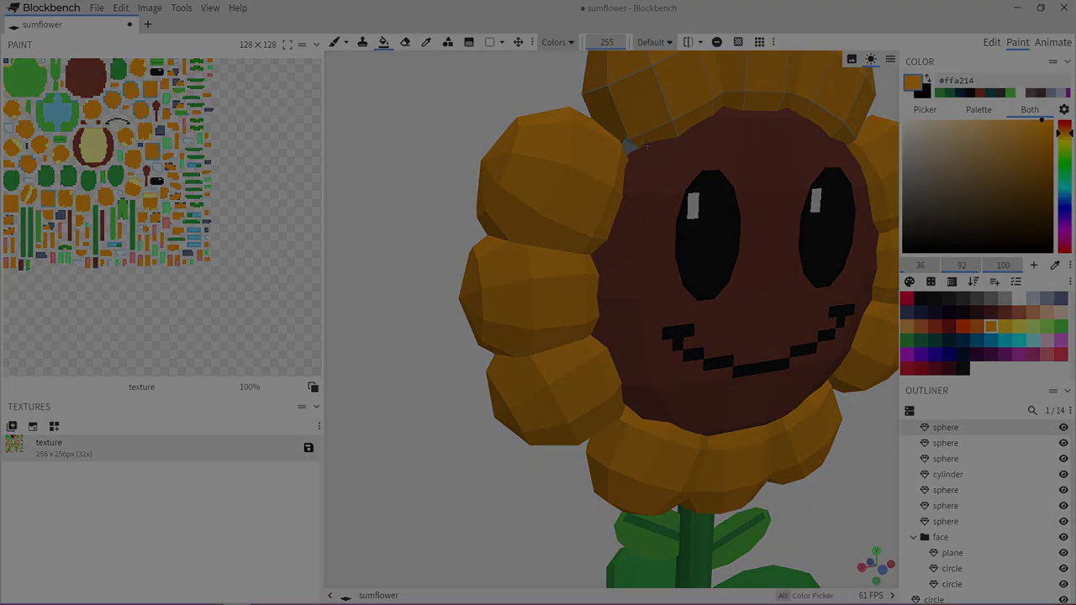